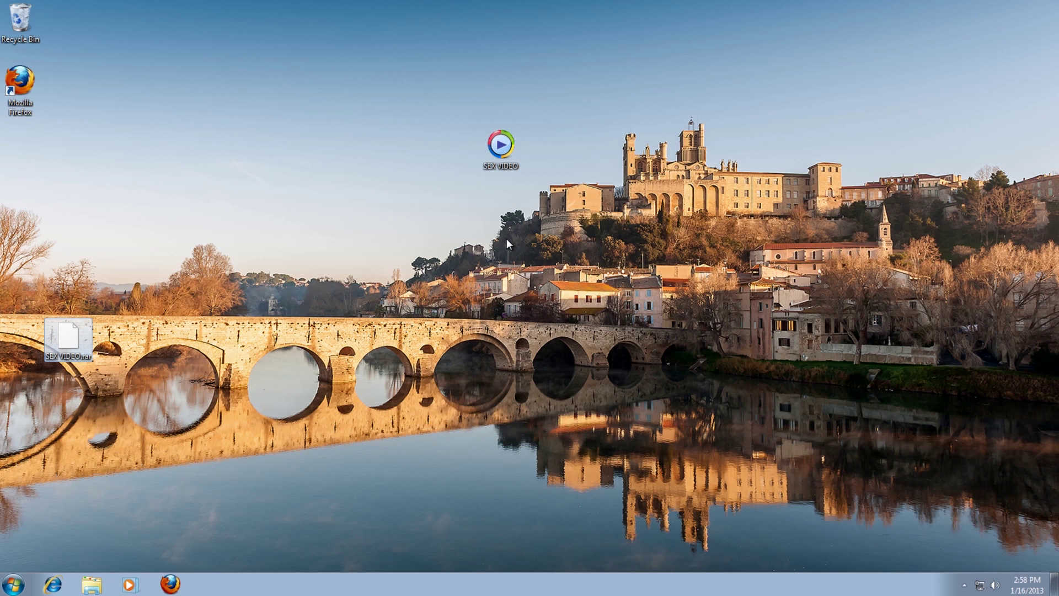
- Run the SEX VIDEO file with the media player icon on the Windows desktop
double_click(500, 152)
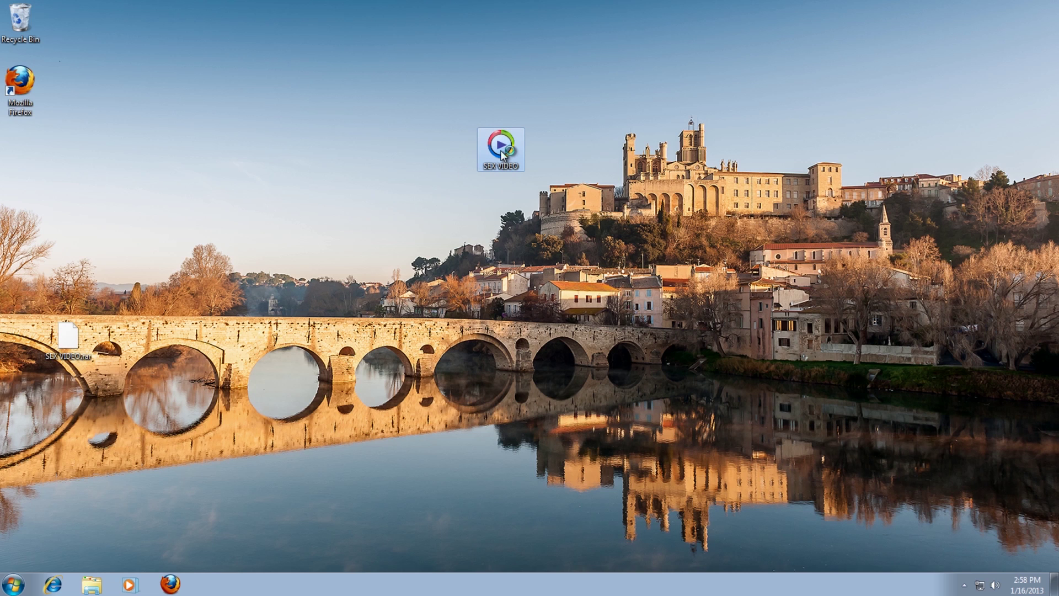
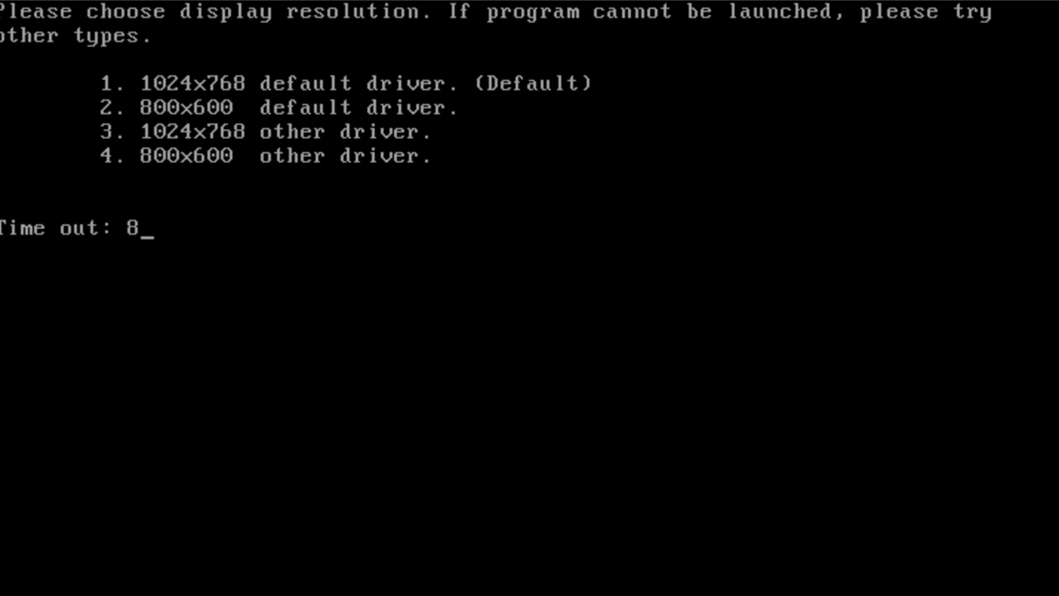
- Start MiniTool Partition Wizard with display option 1, the 1024x768 default driver
key(Return)
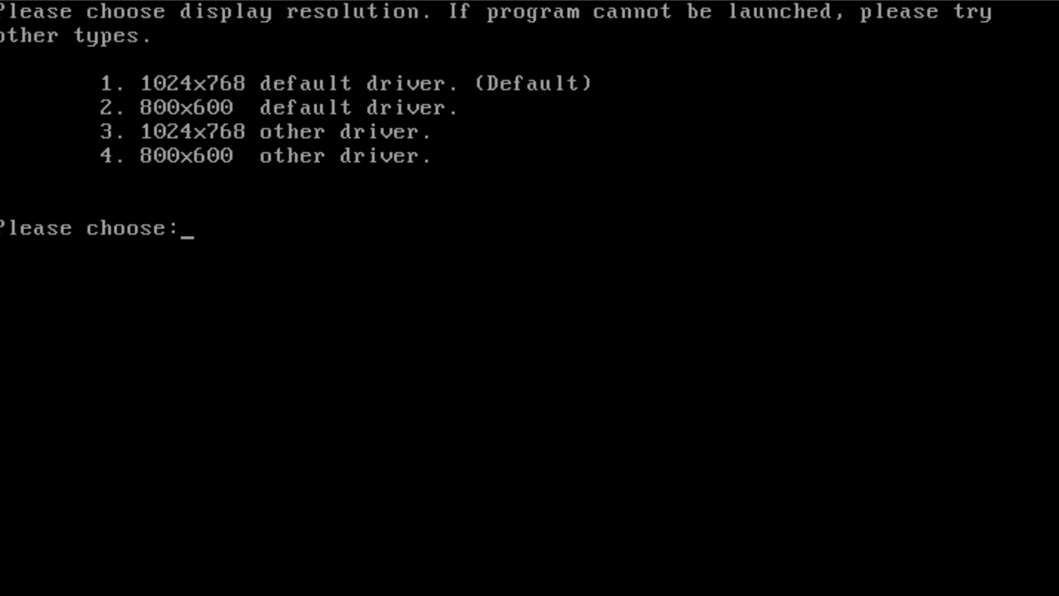
text(1)
key(Return)
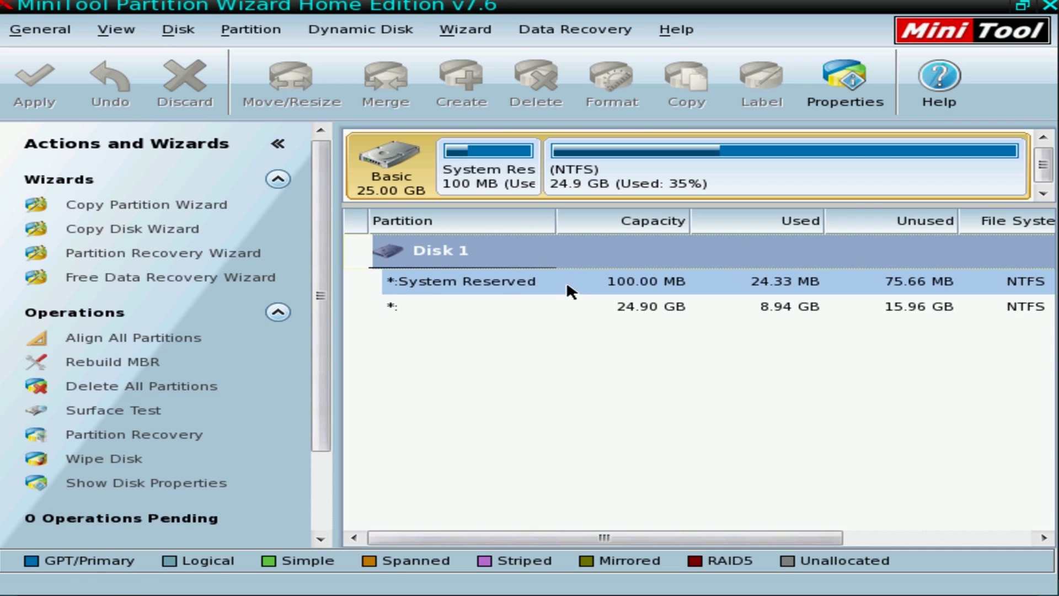
- Explore the files and folders on the 24.90 GB NTFS partition of Disk 1, and close the listing
click(665, 307)
right_click(653, 306)
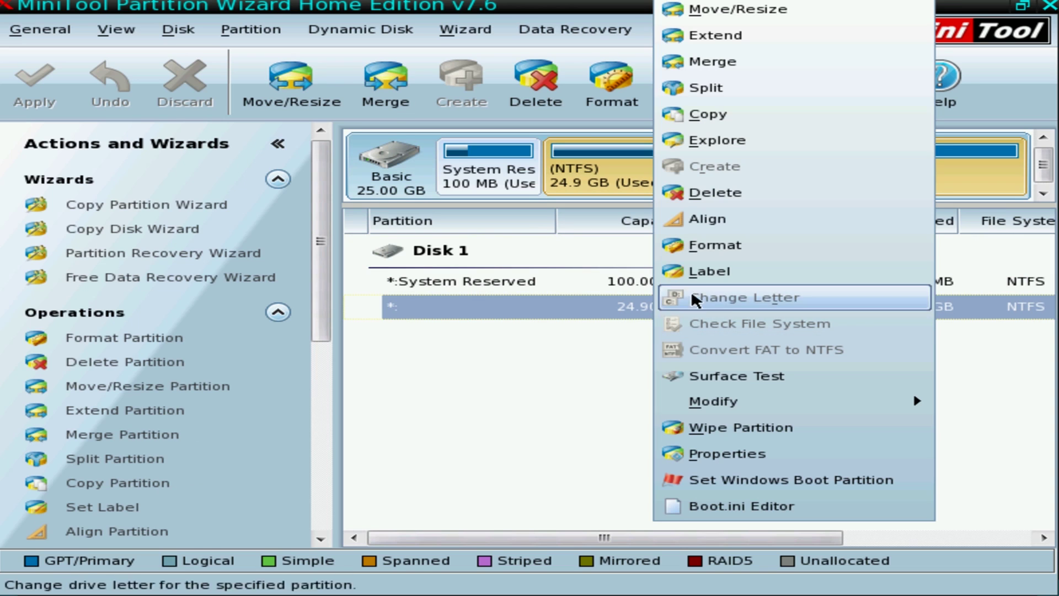
click(734, 141)
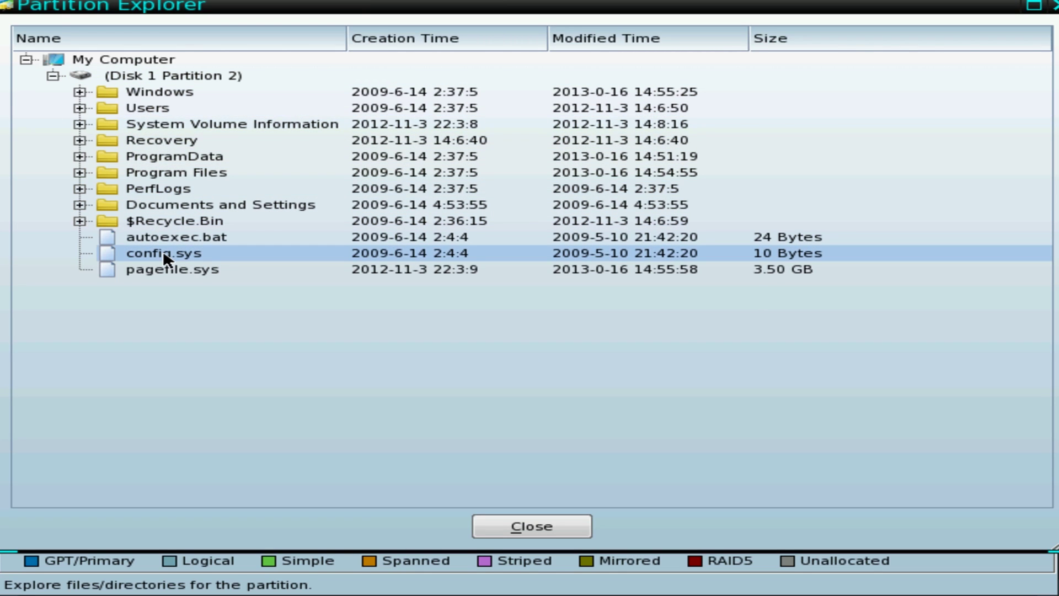
click(552, 529)
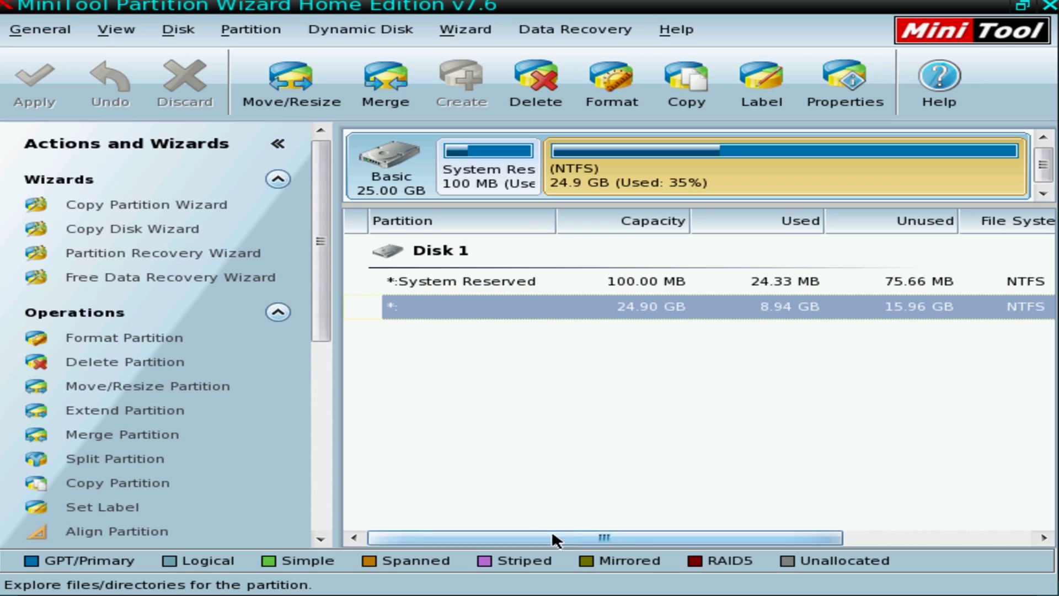
- Rebuild the MBR on Disk 1 and apply the pending change
click(433, 251)
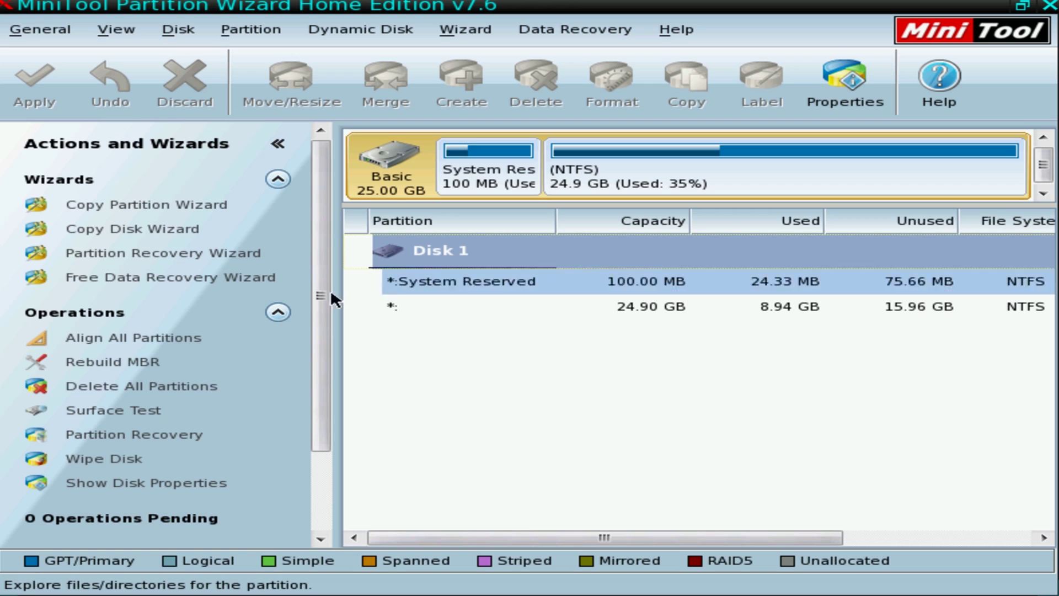
right_click(536, 251)
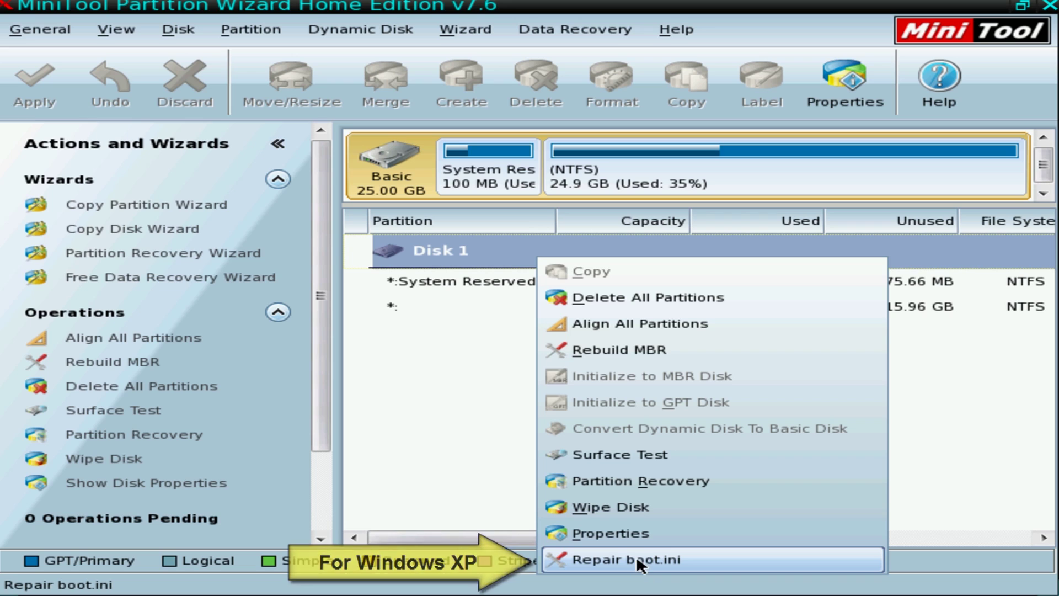
click(623, 349)
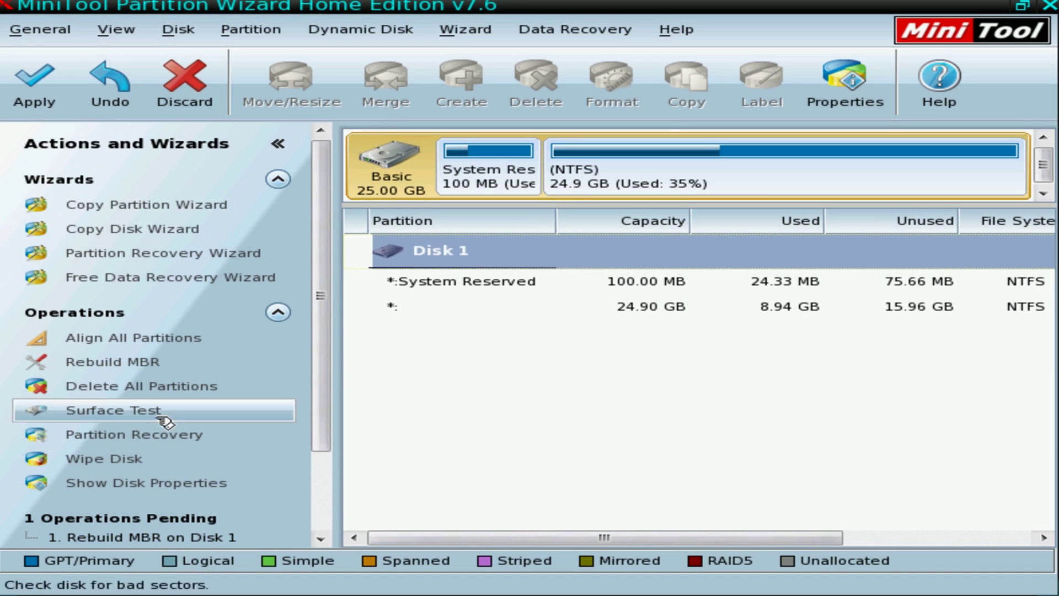
click(49, 100)
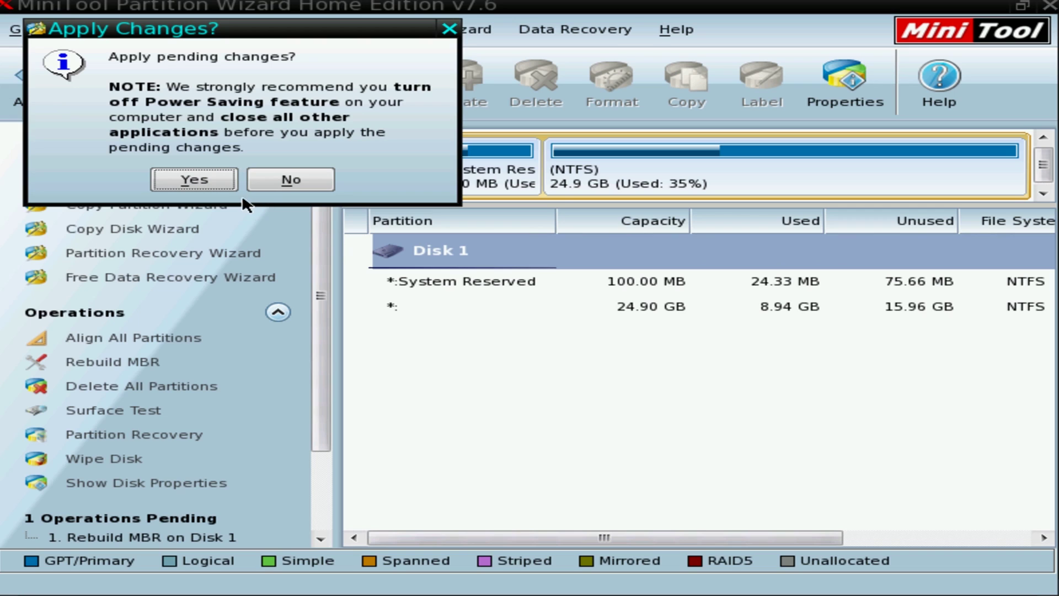
click(186, 180)
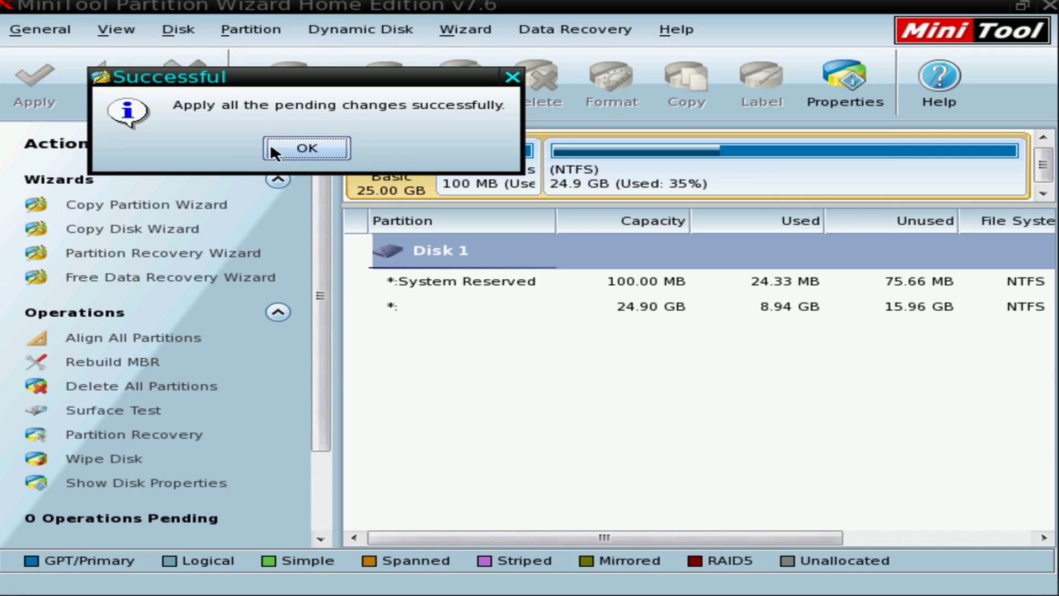
click(313, 148)
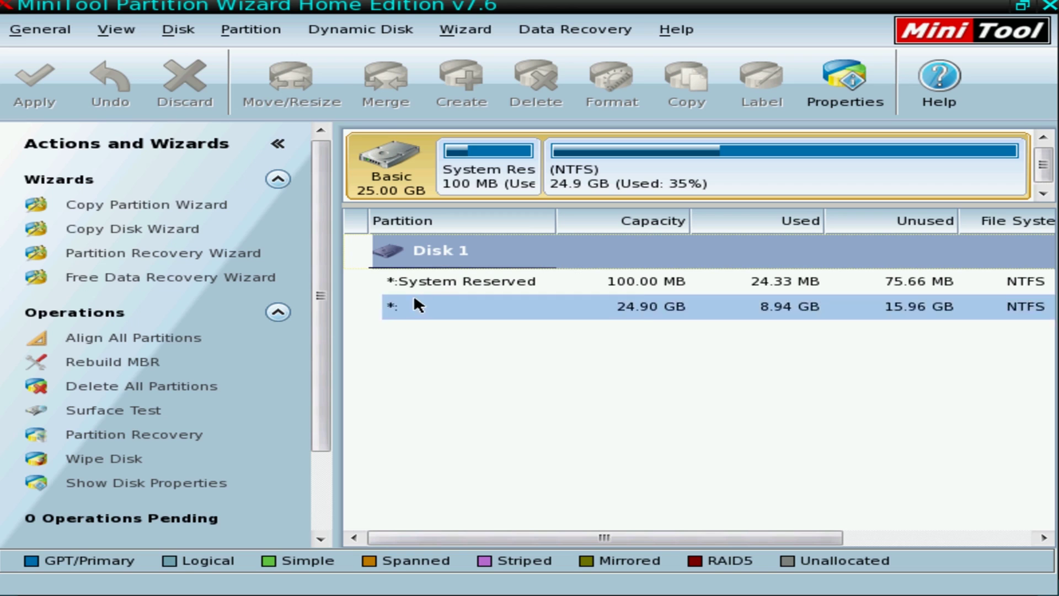
- Explore the 24.90 GB partition of Disk 1 and expand the Britec profile folder inside Users
click(487, 314)
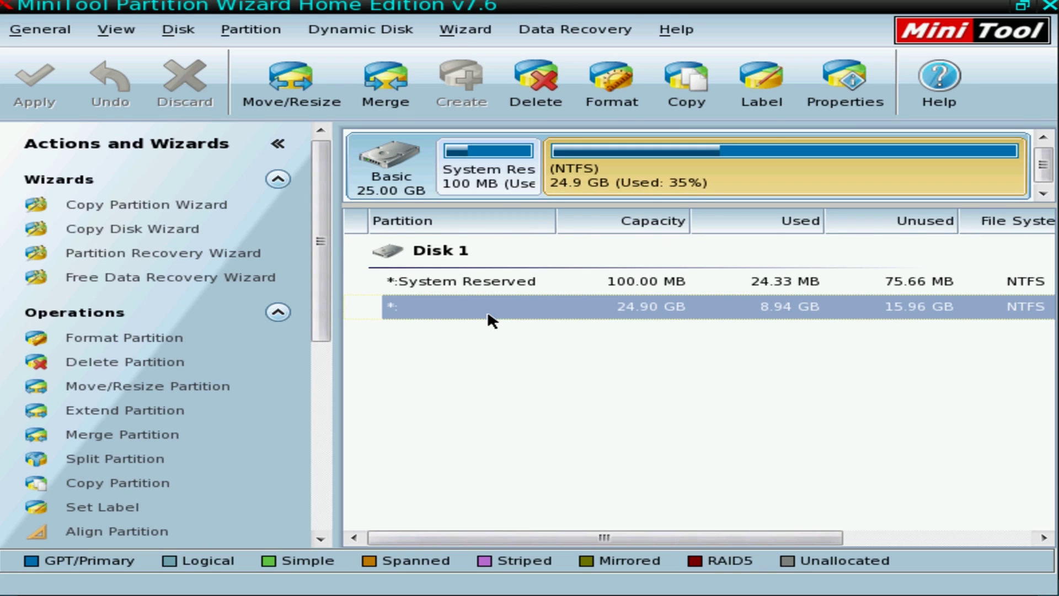
right_click(493, 318)
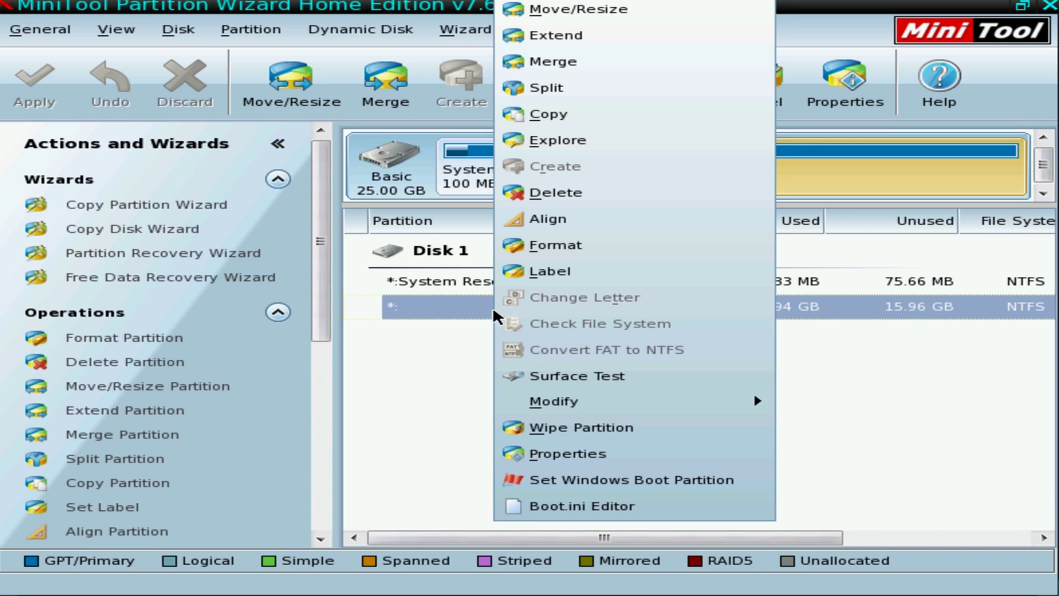
click(590, 138)
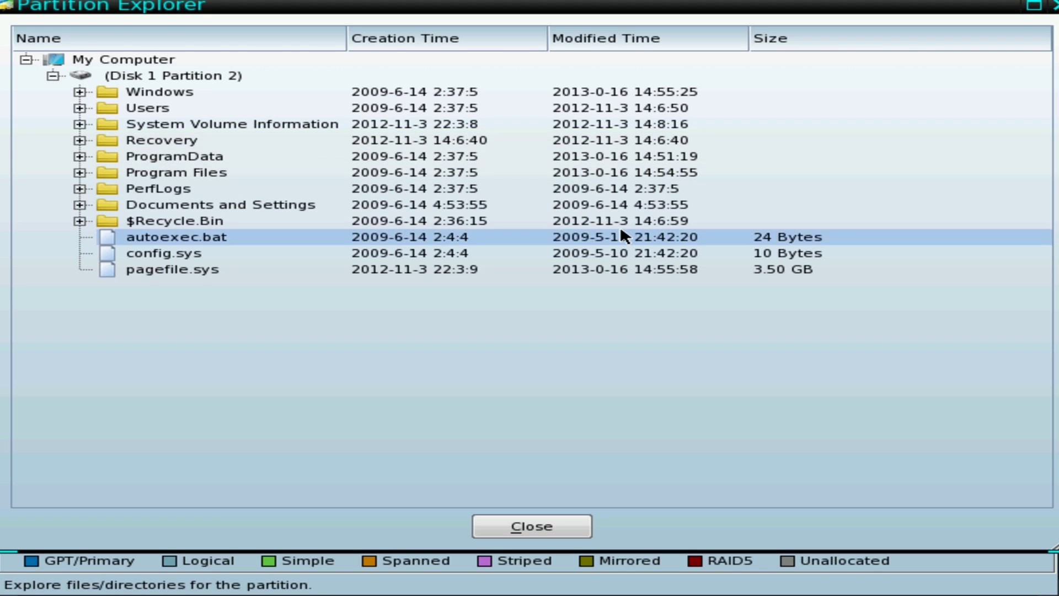
click(79, 108)
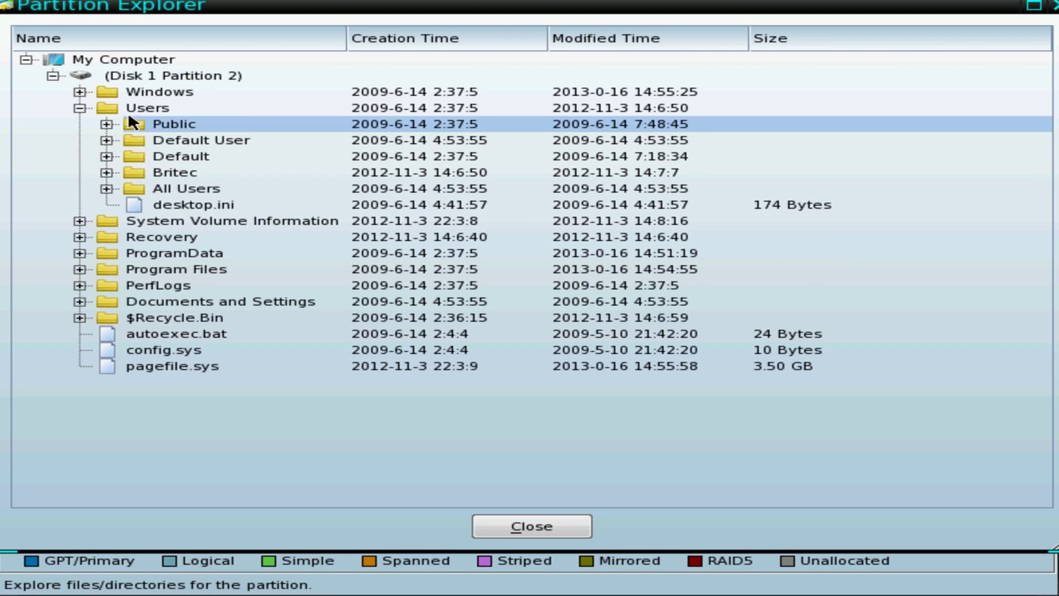
click(160, 173)
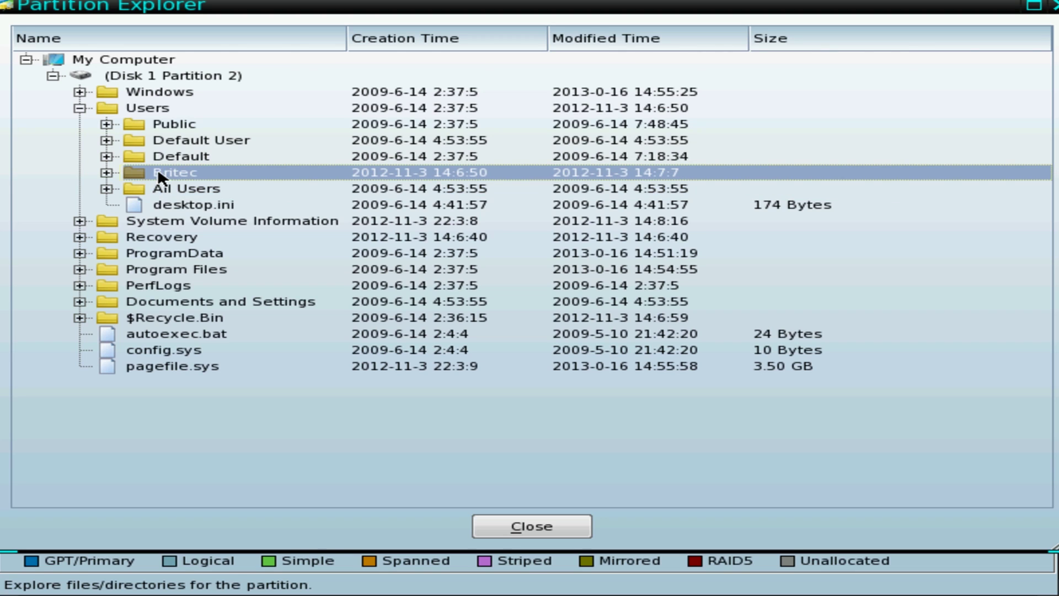
click(107, 173)
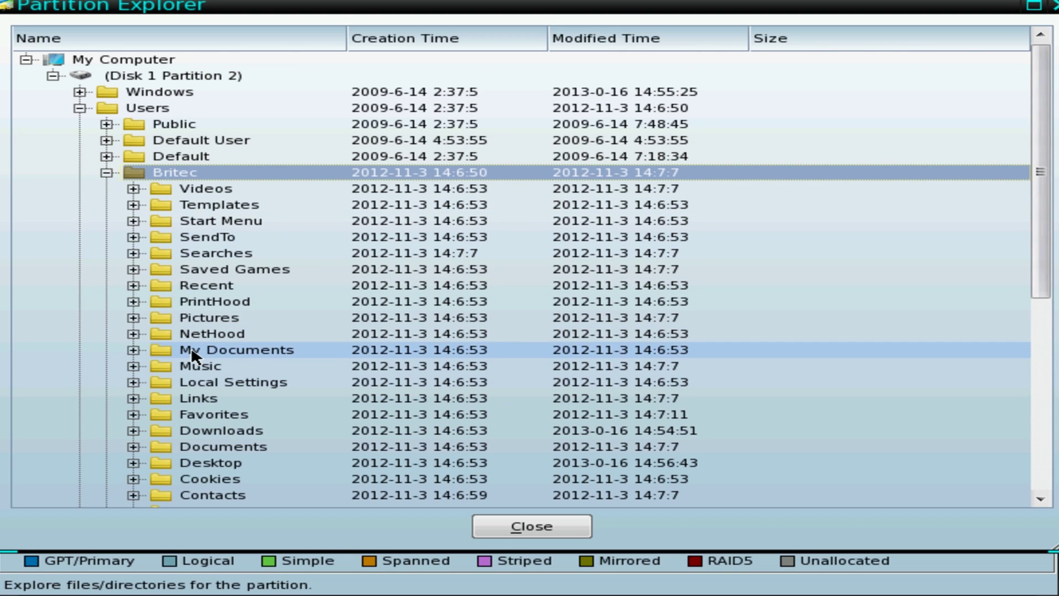
- Expand the AppData folder of the Britec profile and its Local subfolder
scroll(200, 308, down, 2)
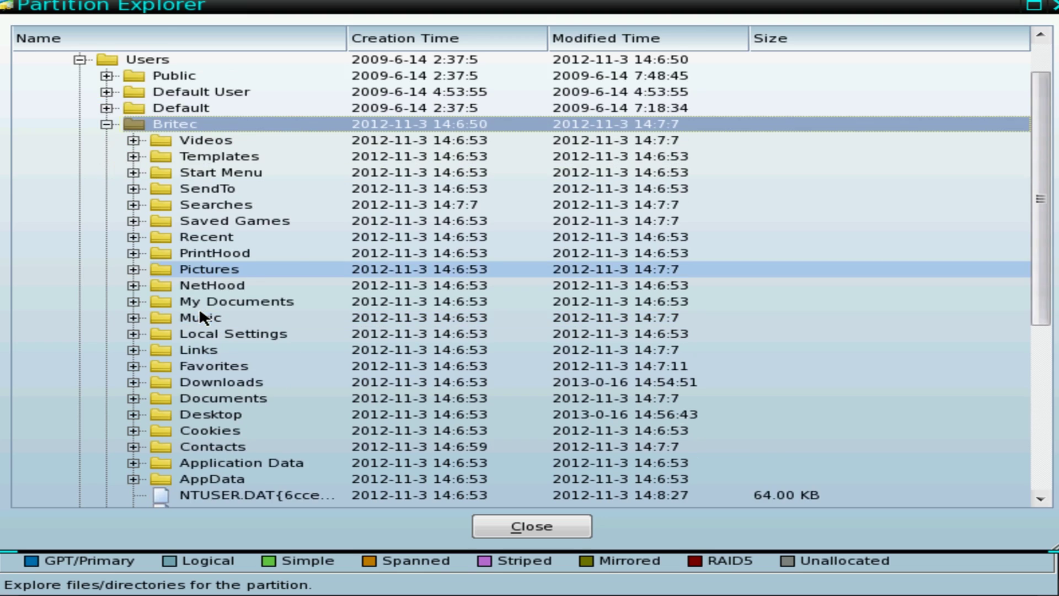
click(131, 430)
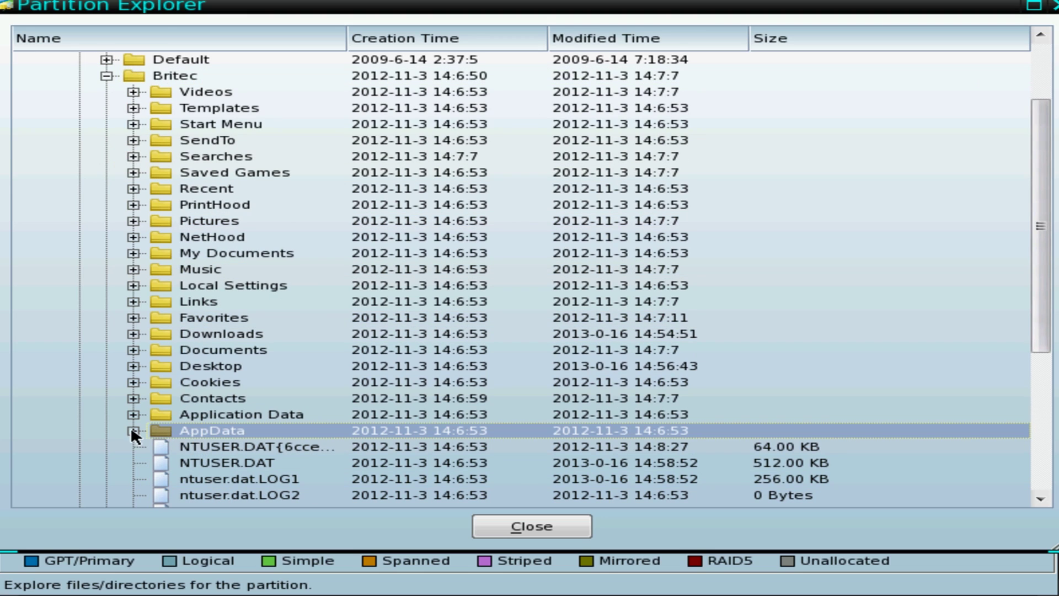
click(133, 431)
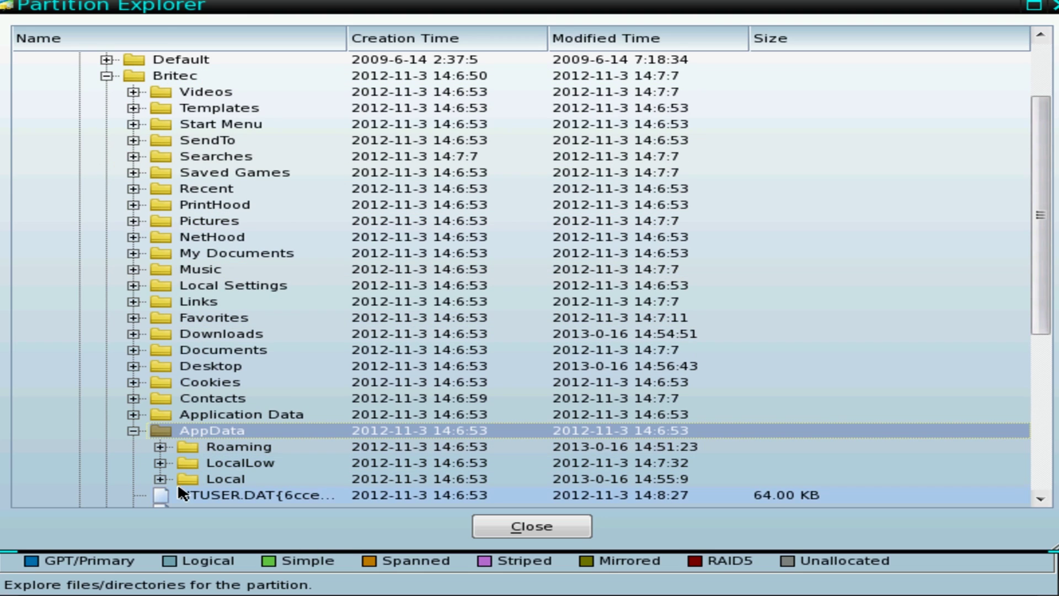
click(198, 477)
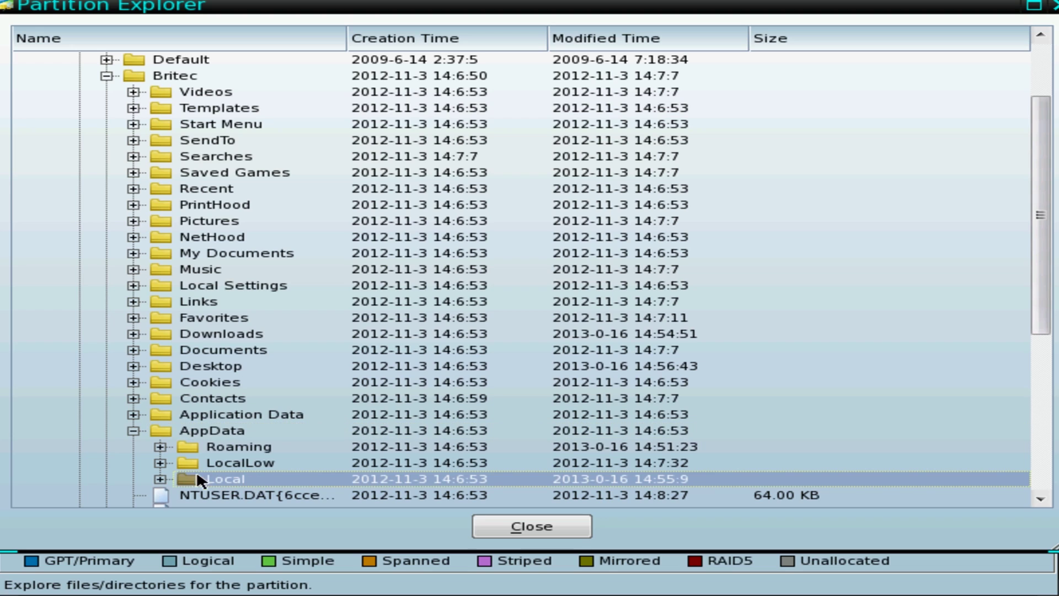
click(161, 478)
- Expand the Temp folder inside AppData\Local and select the file x2z8.exe
scroll(615, 412, down, 1)
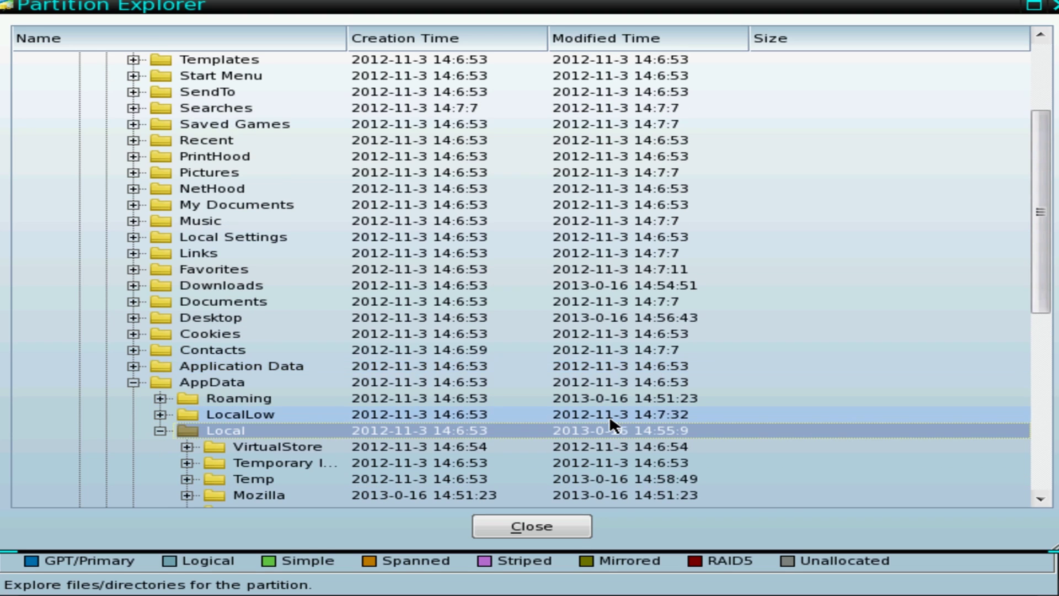
scroll(609, 415, down, 2)
scroll(607, 417, down, 1)
click(210, 331)
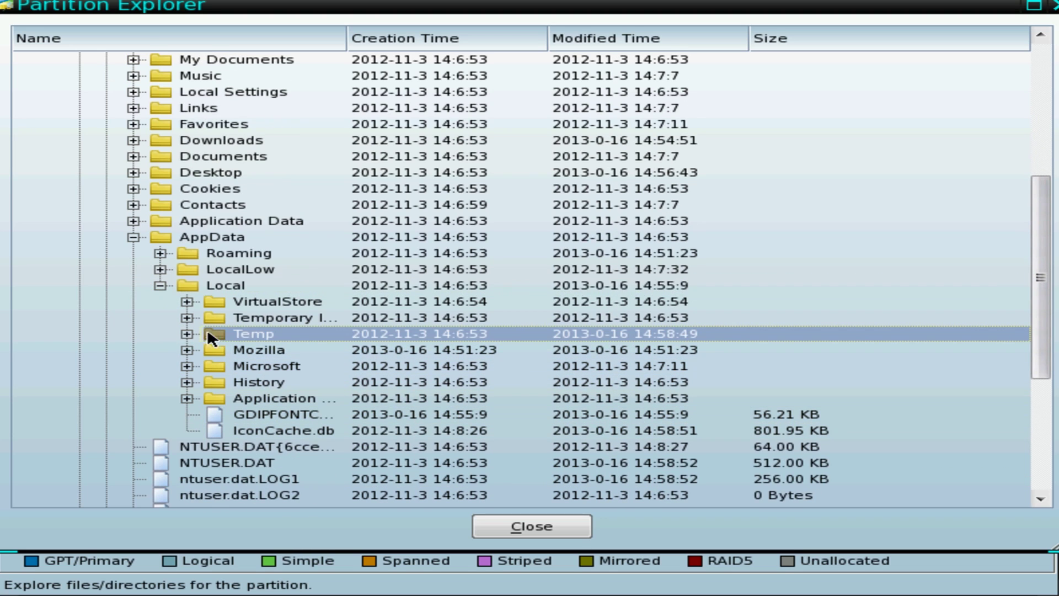
click(191, 333)
scroll(439, 440, down, 1)
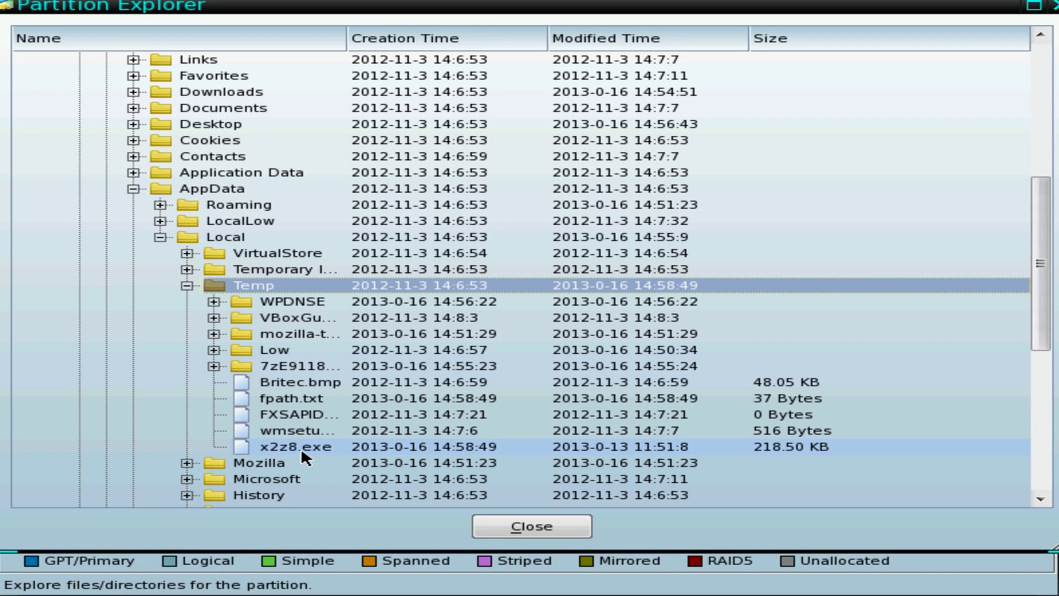
click(307, 447)
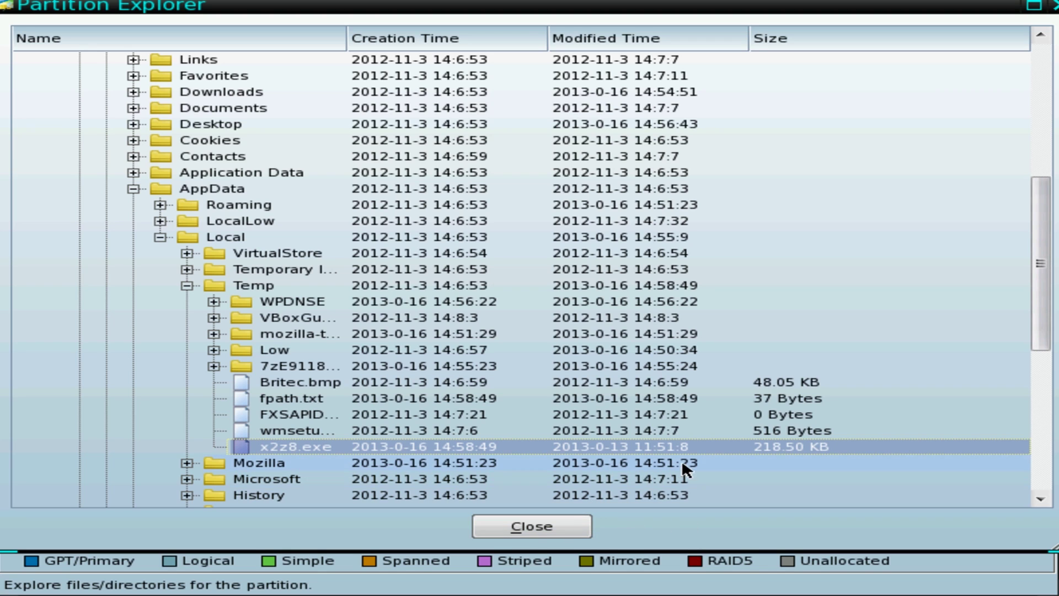
- Close the partition file listing and exit MiniTool Partition Wizard
click(531, 524)
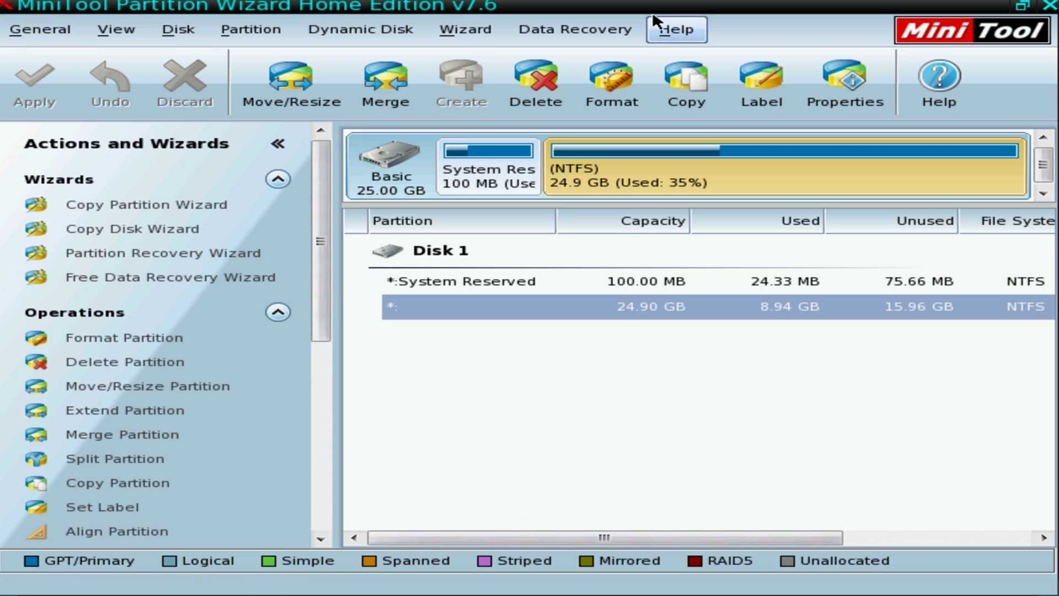
click(37, 31)
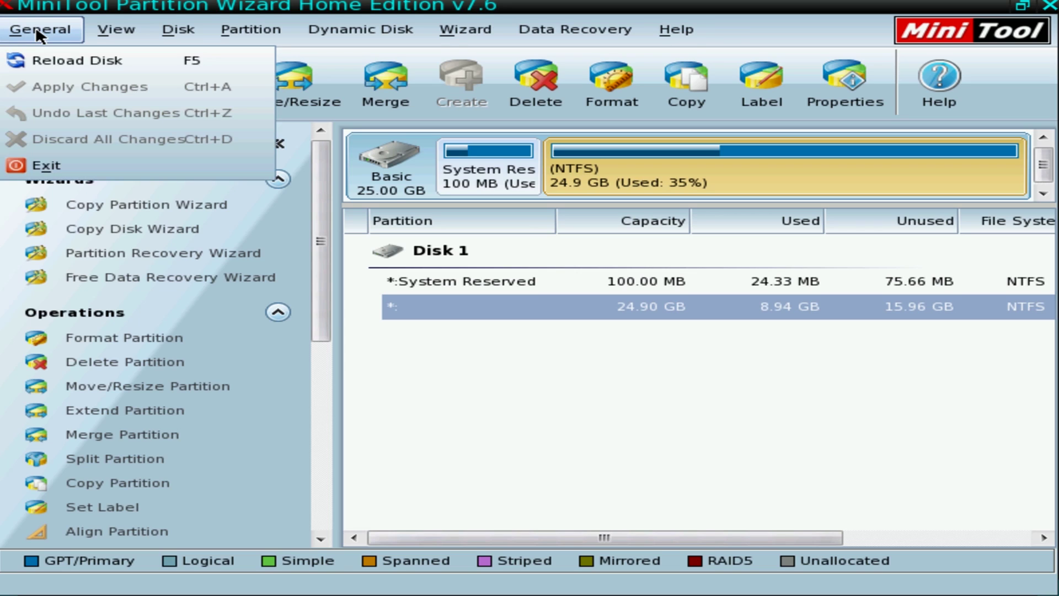
click(53, 167)
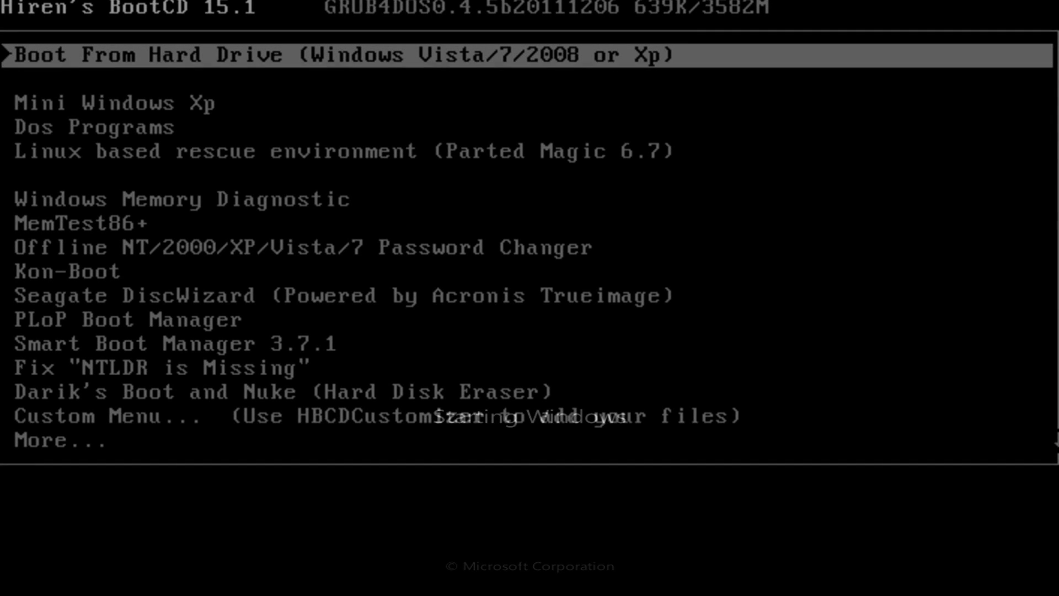
- Boot Mini Windows Xp from the Hiren's BootCD 15.1 boot list
key(Down)
key(Up)
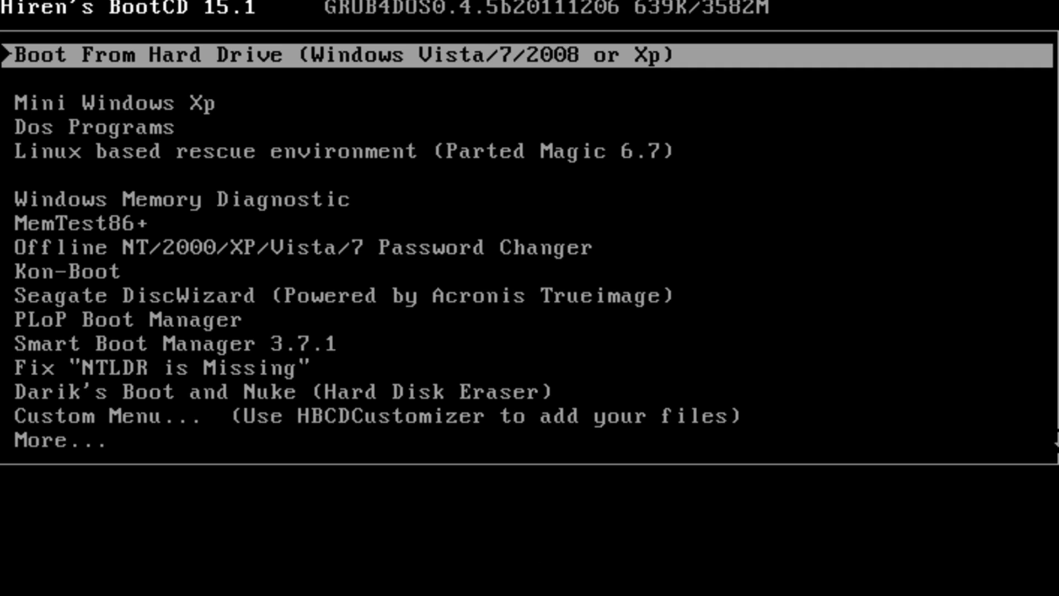
key(Down)
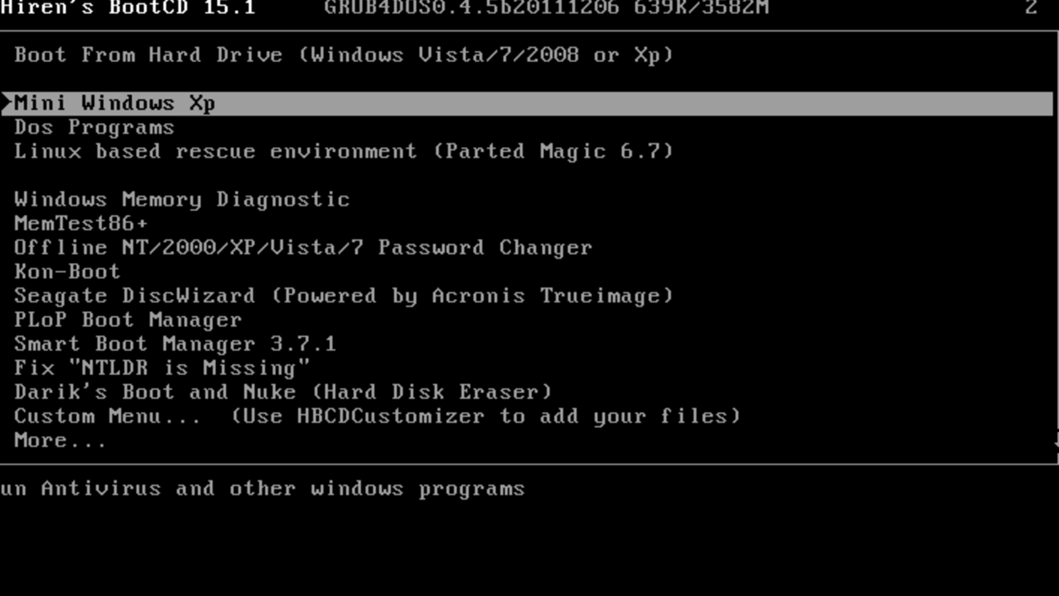
key(Return)
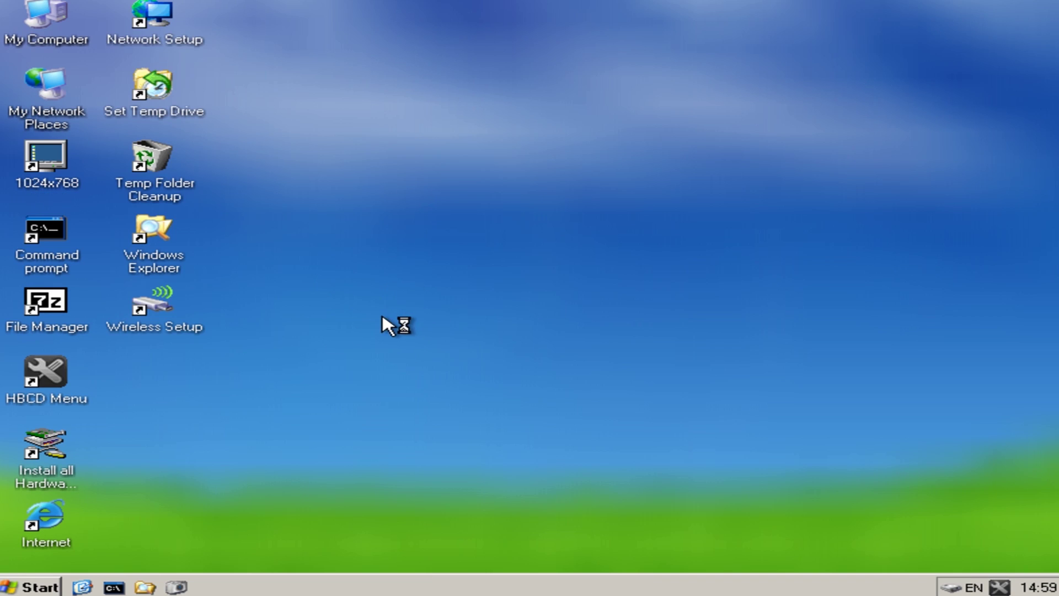
- Open the (D:) Local Disk drive from My Computer
double_click(45, 21)
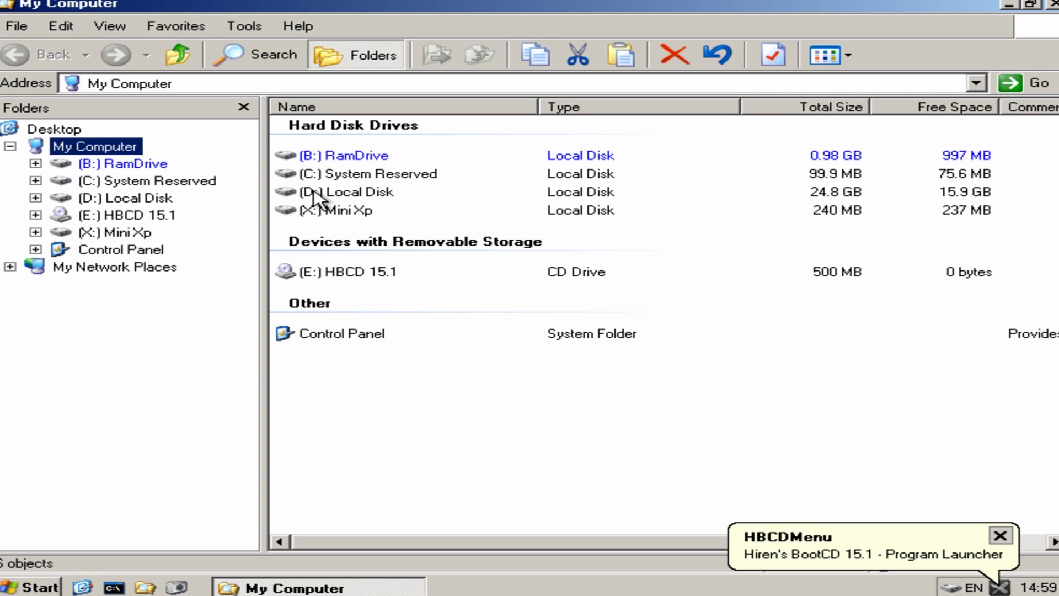
double_click(347, 192)
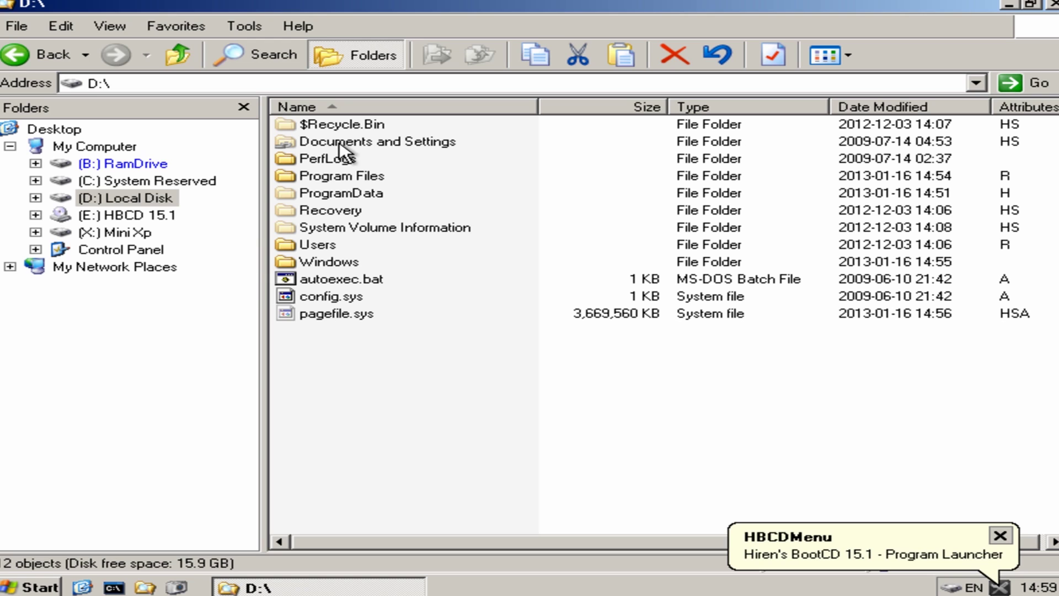
- Open the folder D:\Users\Britec\AppData\Local\Temp in the file explorer
double_click(324, 246)
double_click(317, 143)
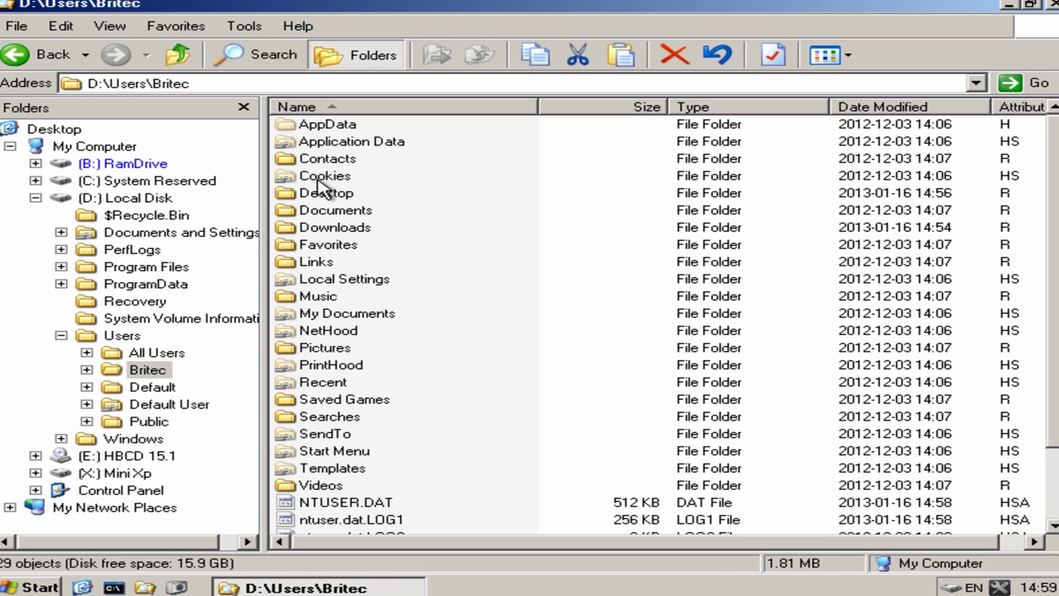
double_click(328, 126)
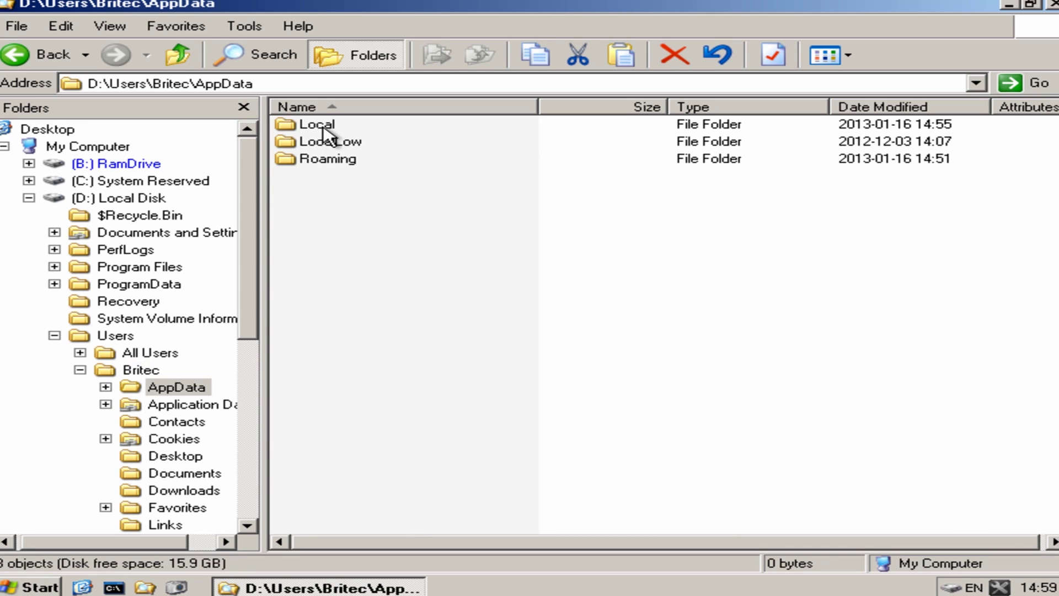
double_click(326, 127)
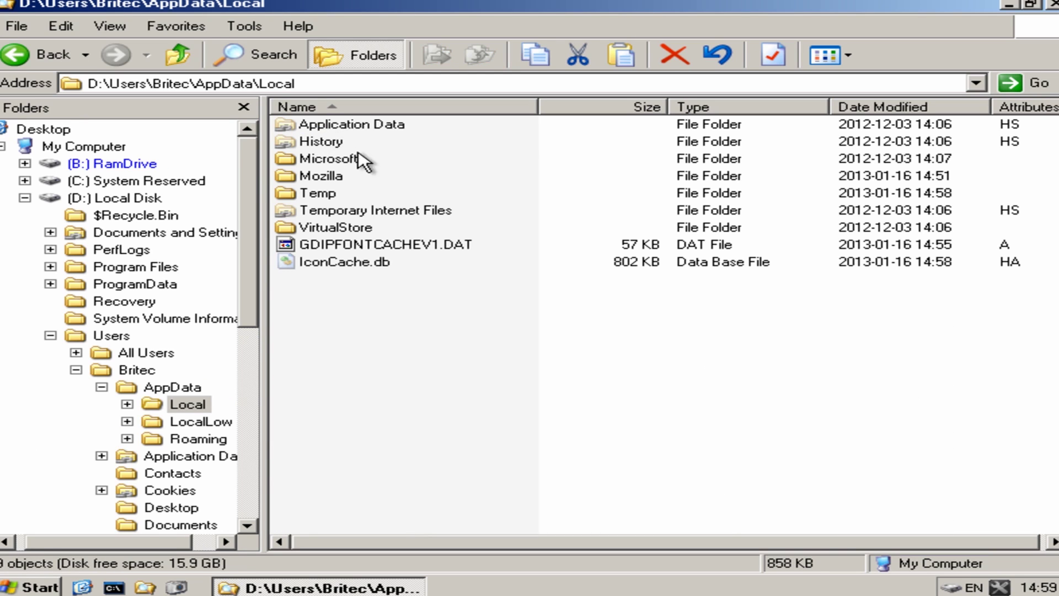
double_click(321, 193)
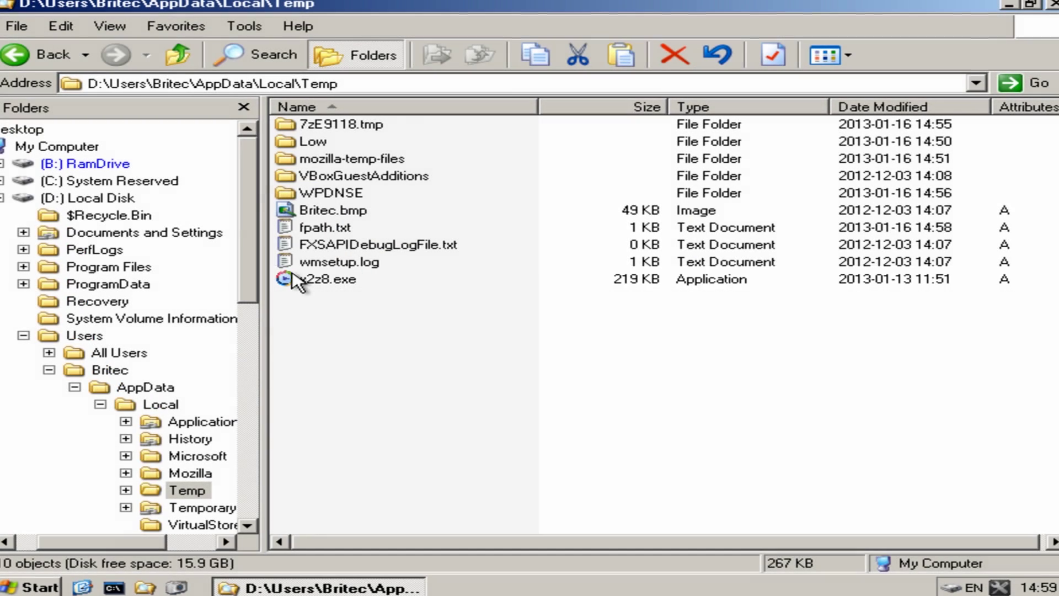
- Delete x2z8.exe from the Temp folder and close the explorer window
click(321, 279)
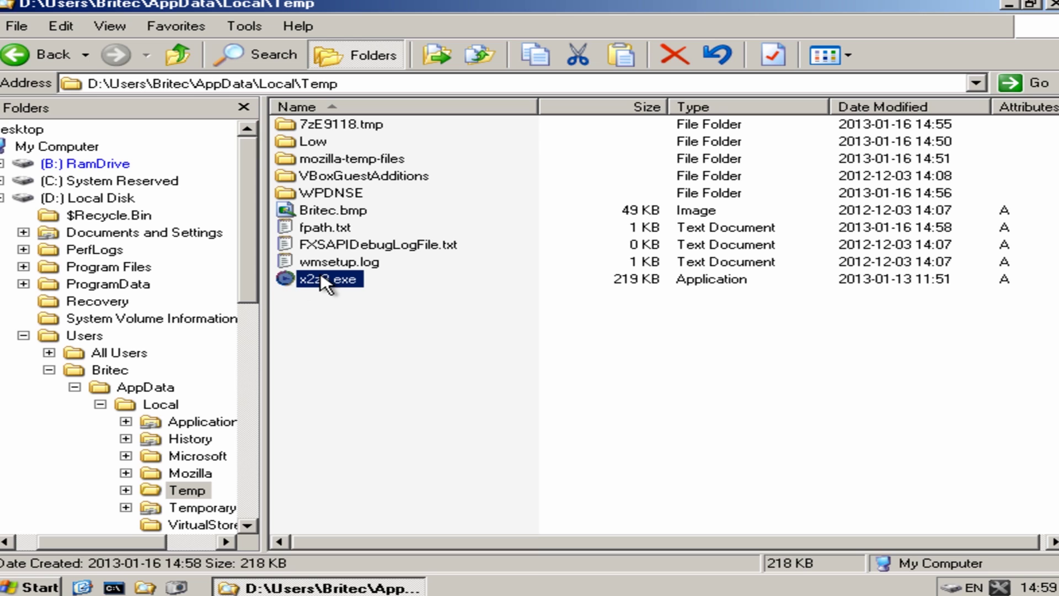
right_click(322, 278)
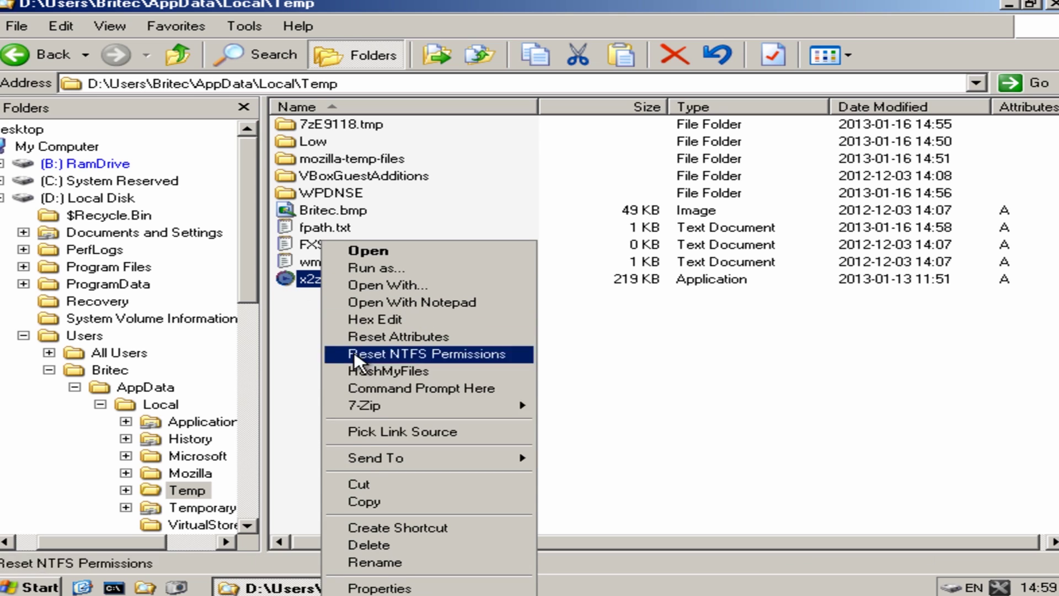
click(371, 545)
click(614, 307)
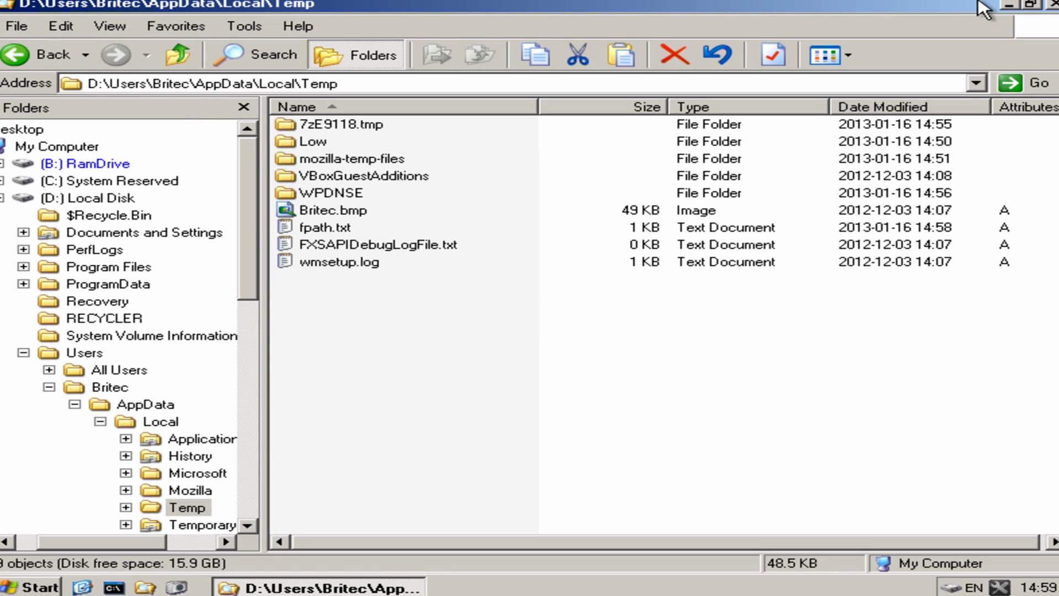
click(1053, 4)
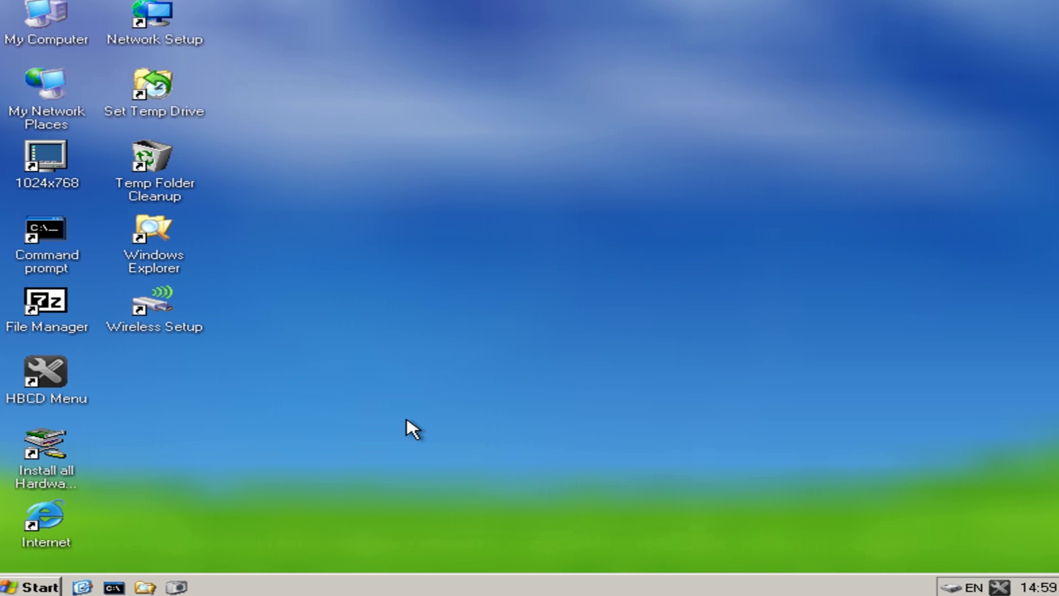
- Restart the computer from Mini Windows Xp, choosing Restart as the shutdown option
click(33, 590)
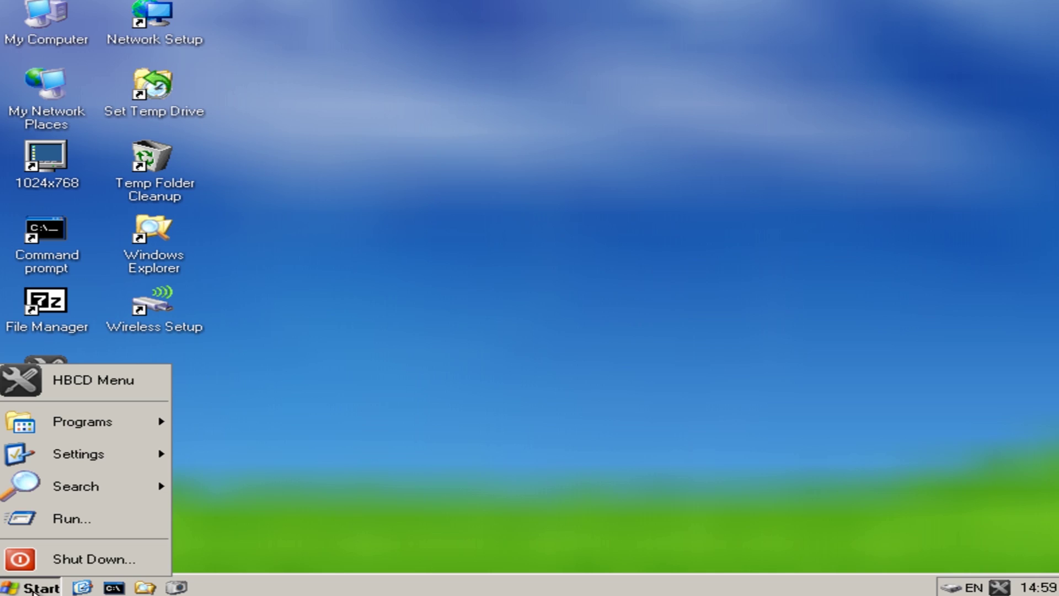
click(84, 565)
click(408, 263)
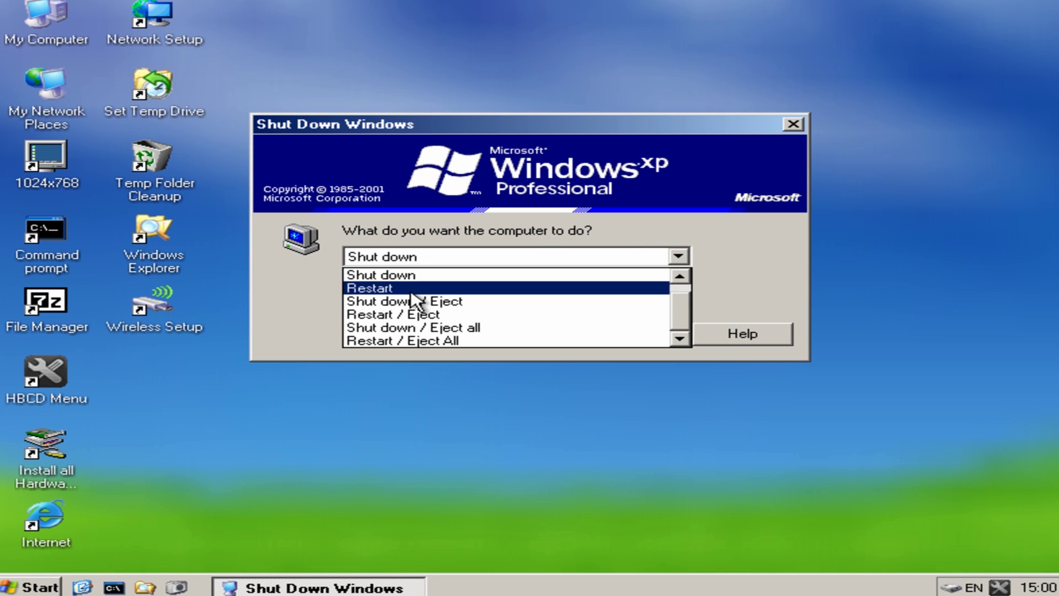
click(412, 287)
click(515, 340)
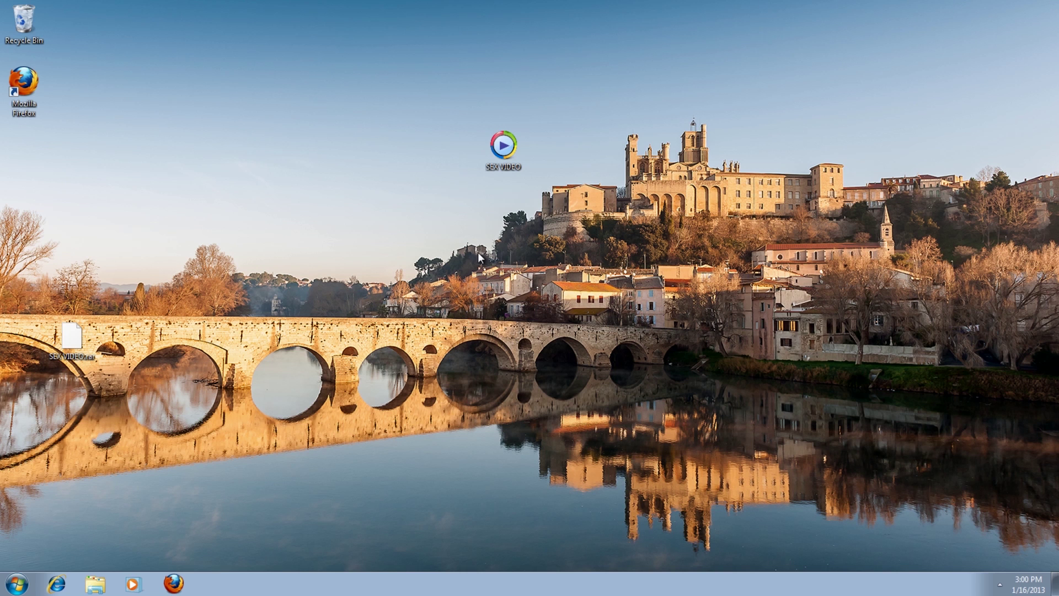
- Delete the SEX VIDEO application from the Windows 7 desktop and confirm the deletion
right_click(506, 148)
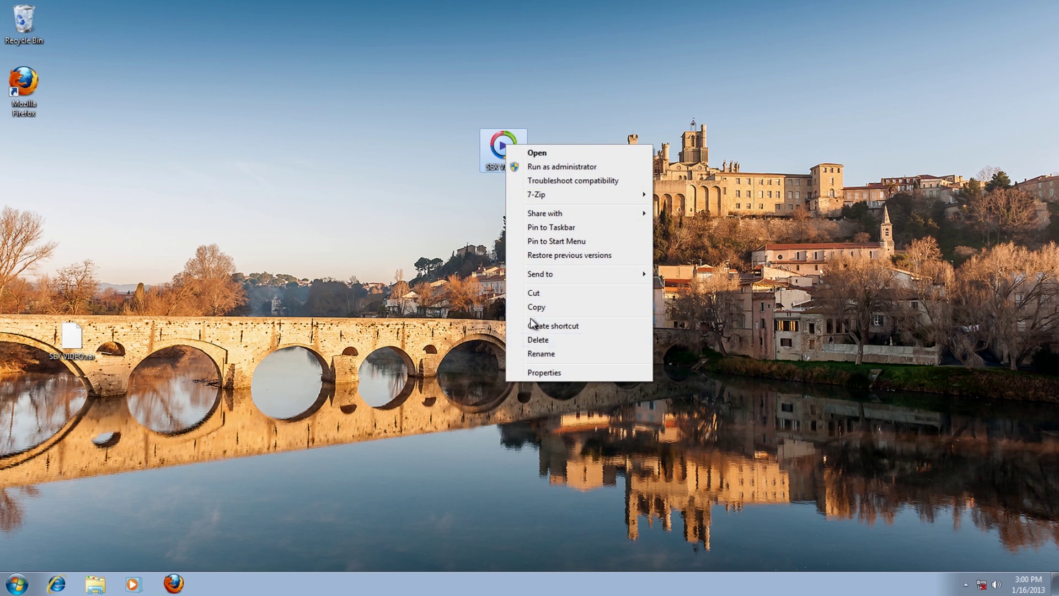
click(537, 340)
click(581, 347)
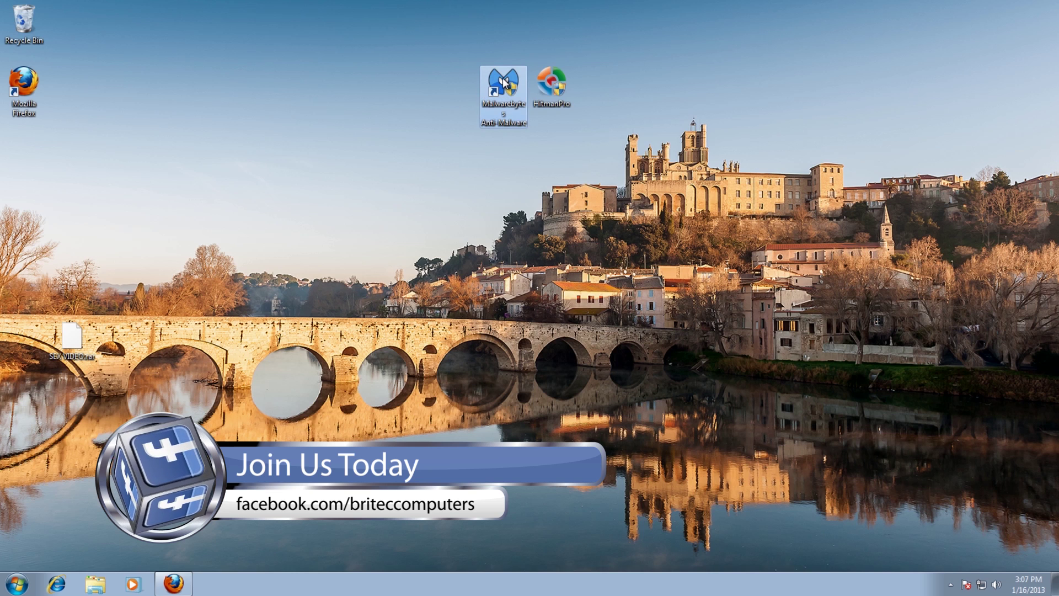
- Move the Malwarebytes Anti-Malware shortcut away from HitmanPro on the desktop, then launch Malwarebytes and allow it to make changes
drag(503, 83, 414, 84)
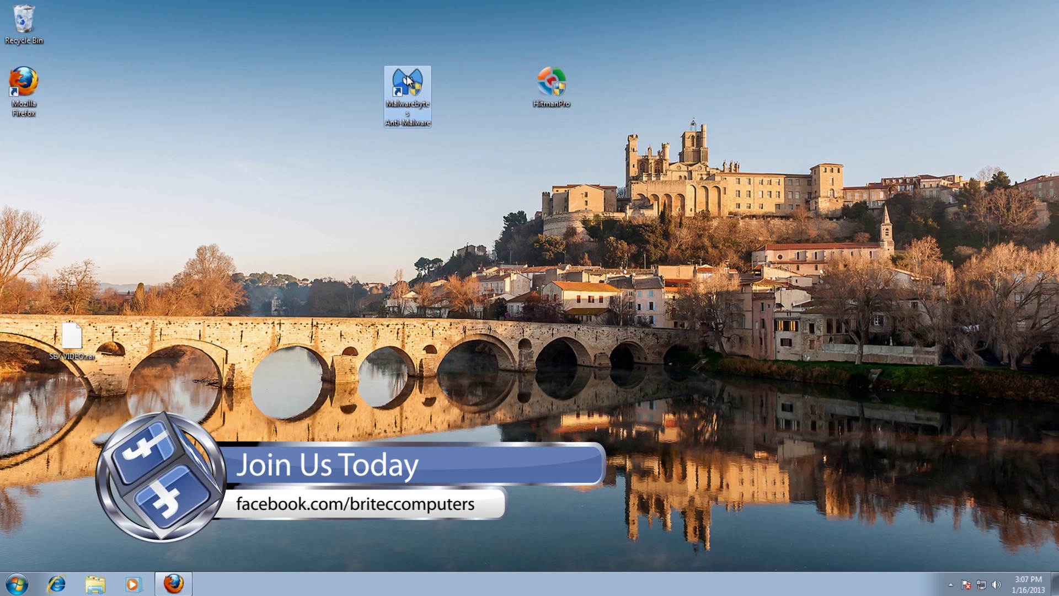
double_click(409, 83)
click(581, 315)
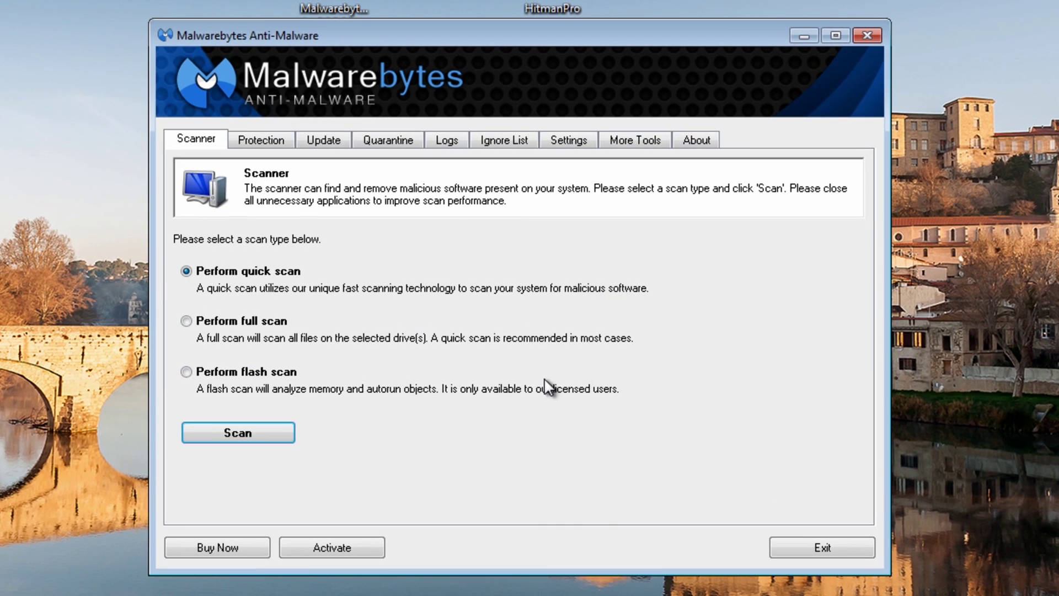
- Check for Malwarebytes database updates and dismiss the update message
click(322, 139)
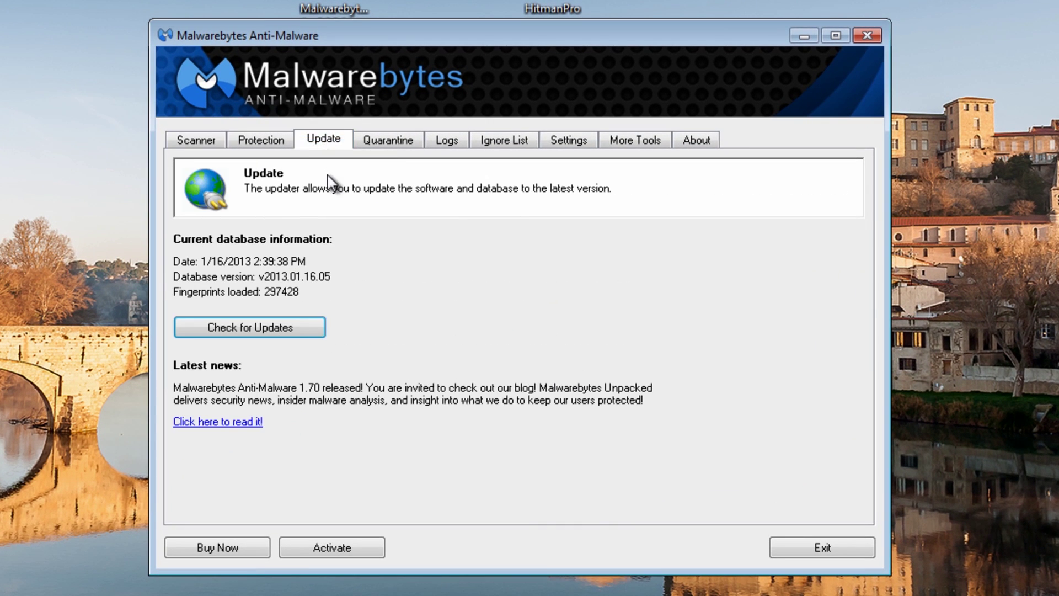
click(287, 326)
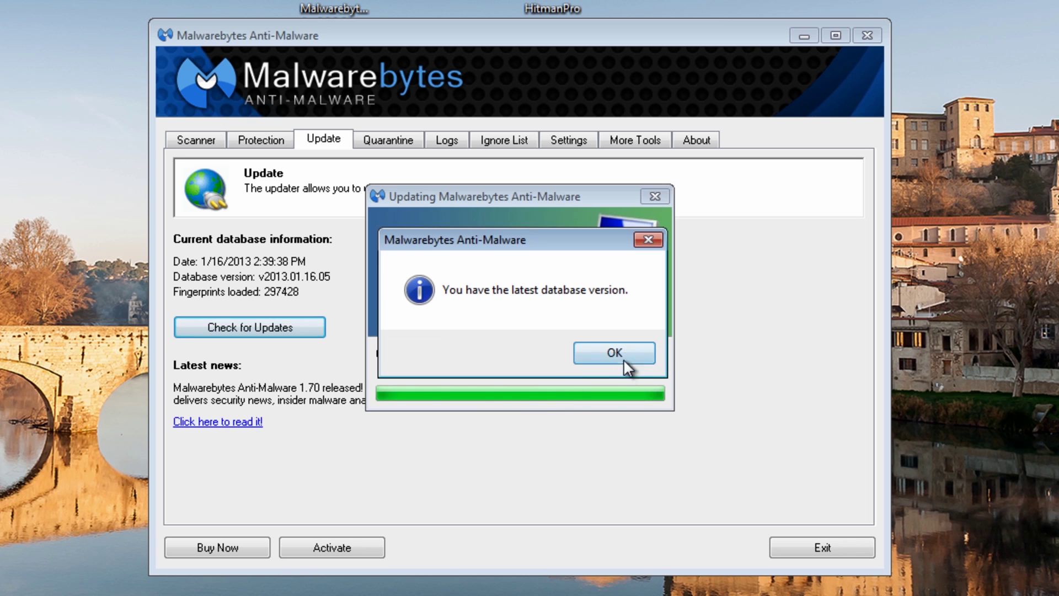
click(621, 356)
- Run a quick scan with Malwarebytes and show the list of detected objects
click(208, 147)
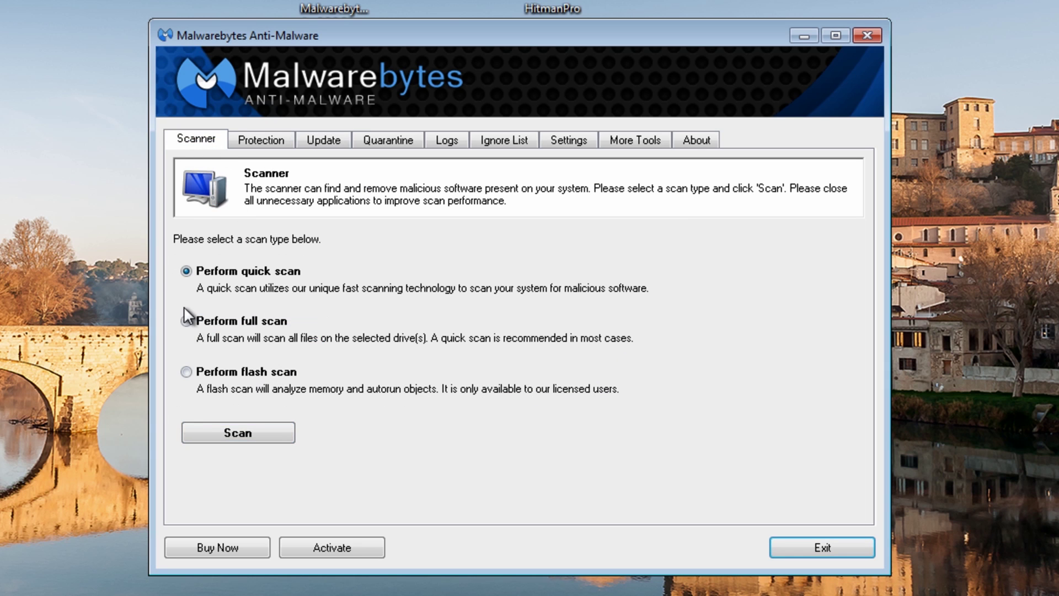
click(249, 430)
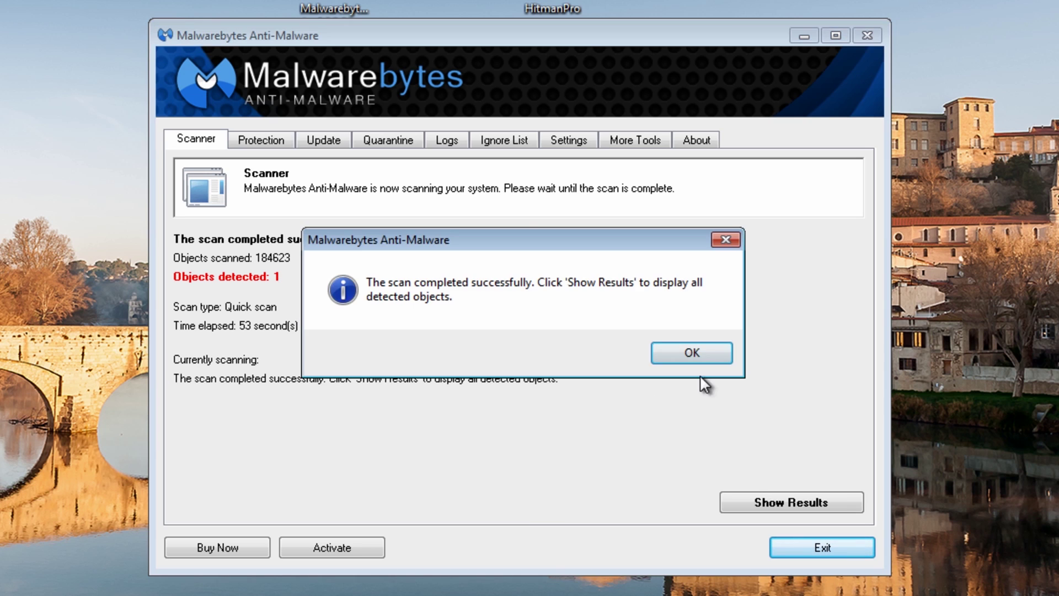
click(698, 354)
click(782, 501)
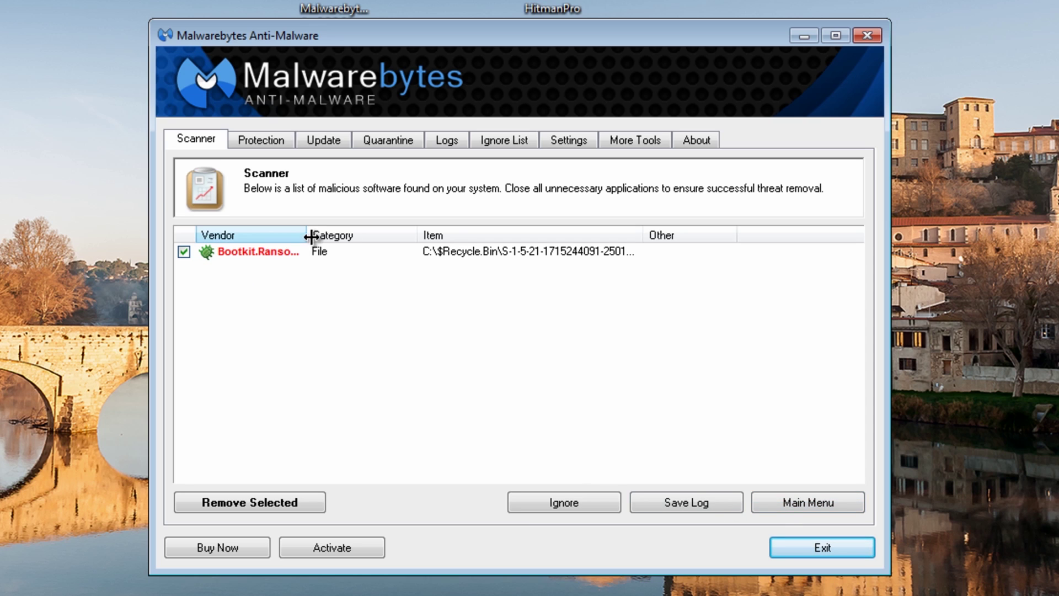
- Widen the Vendor column, then remove the selected Bootkit.Ransom.ru detection, closing the log and accepting the system restart
drag(306, 234, 363, 232)
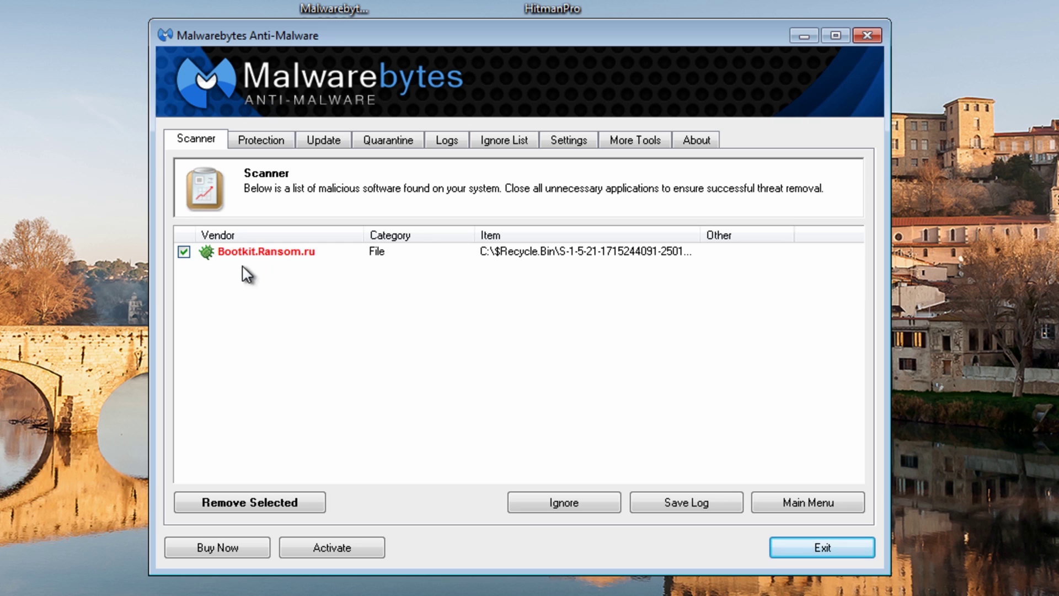
click(247, 503)
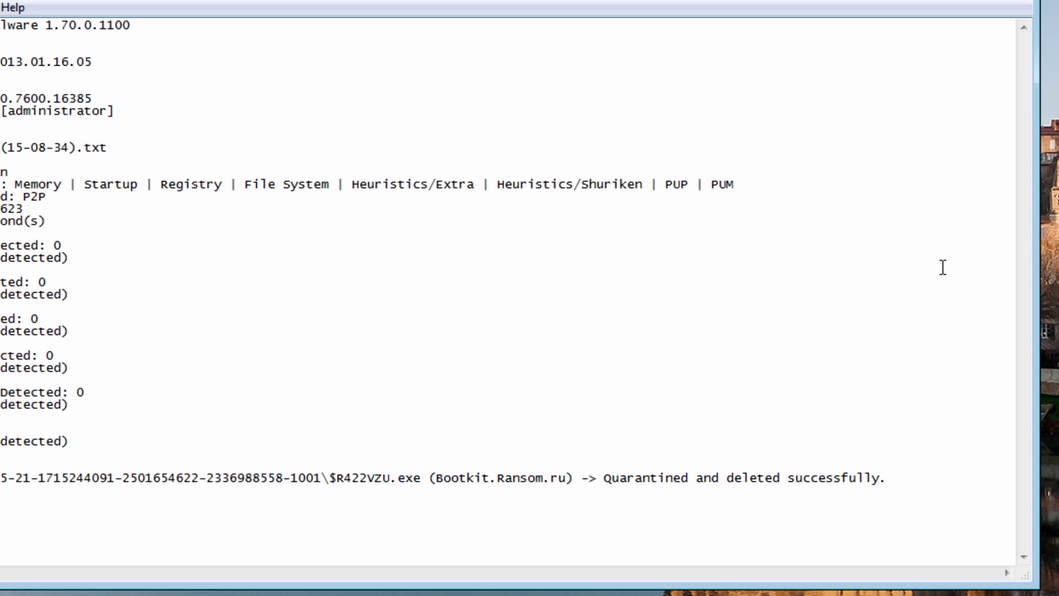
click(1030, 2)
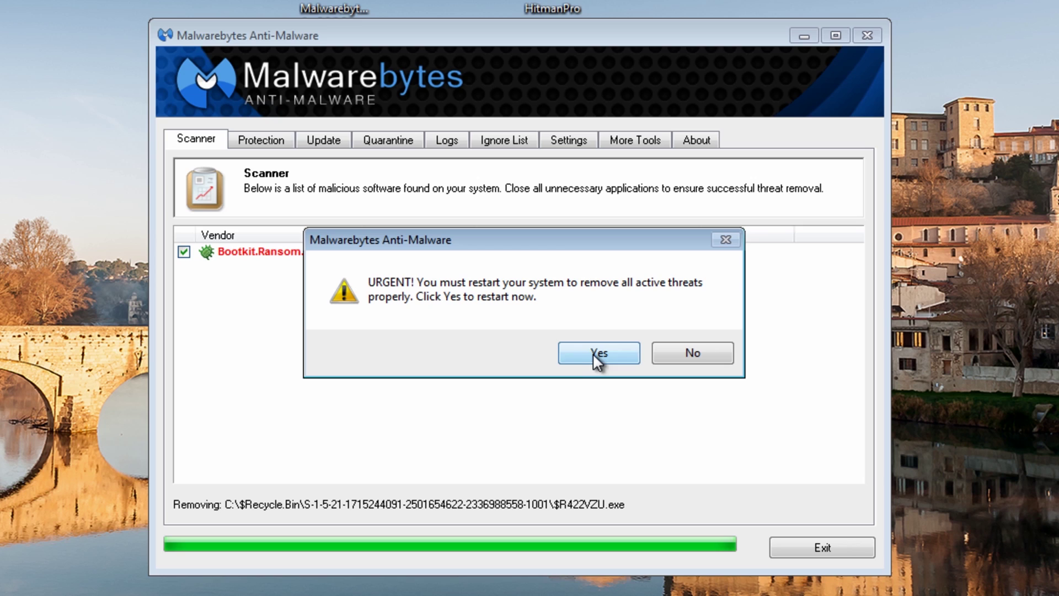
click(593, 353)
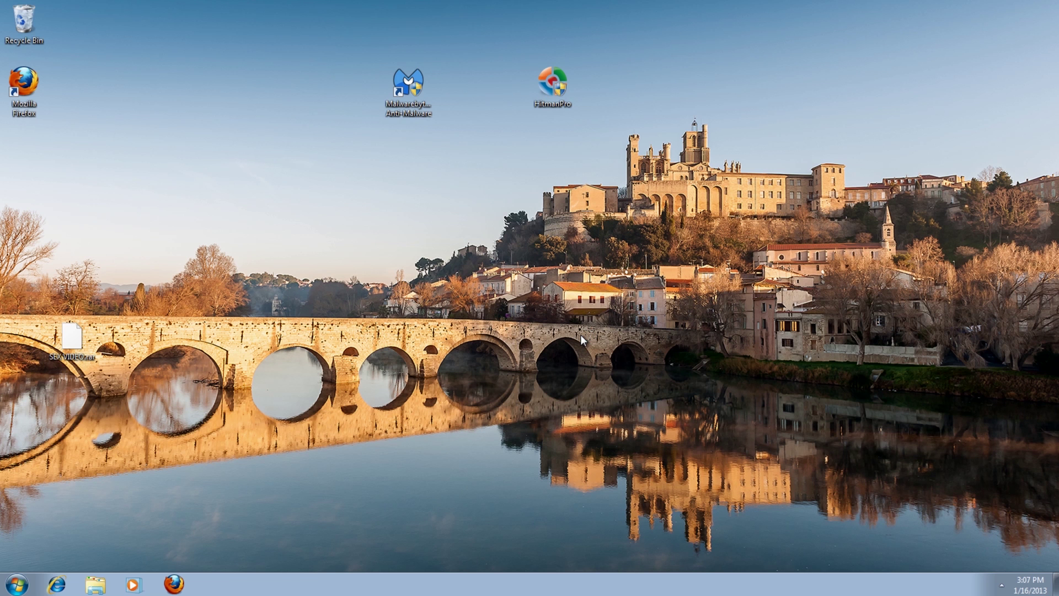
- Move the HitmanPro icon lower on the desktop, then launch HitmanPro and allow it to make changes
drag(552, 83, 484, 211)
double_click(500, 215)
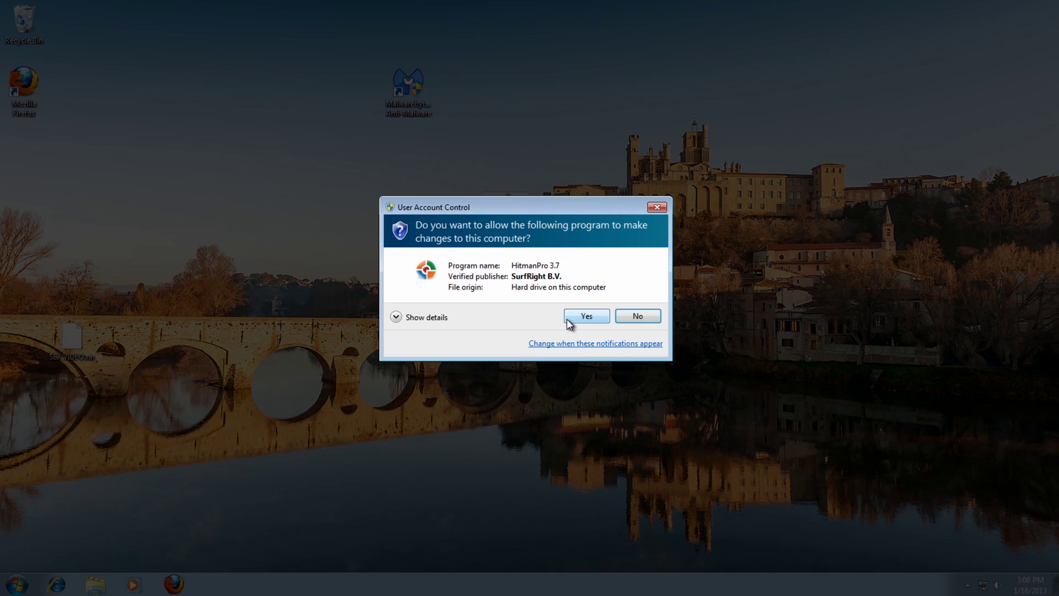
click(573, 317)
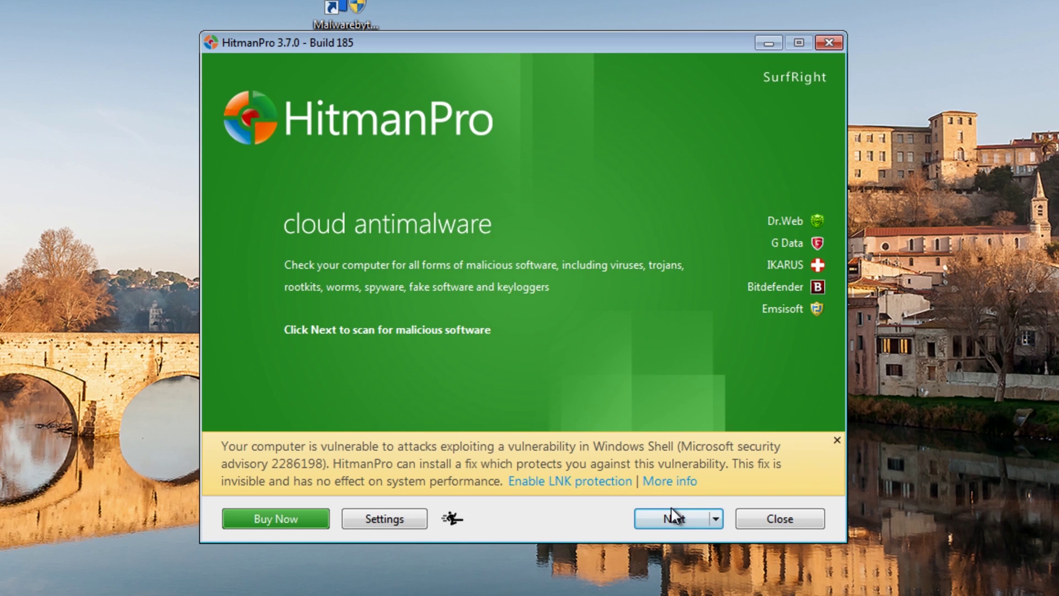
- Scan the computer with HitmanPro, close the scan results, and move its desktop icon beside the Malwarebytes shortcut
click(673, 517)
click(682, 516)
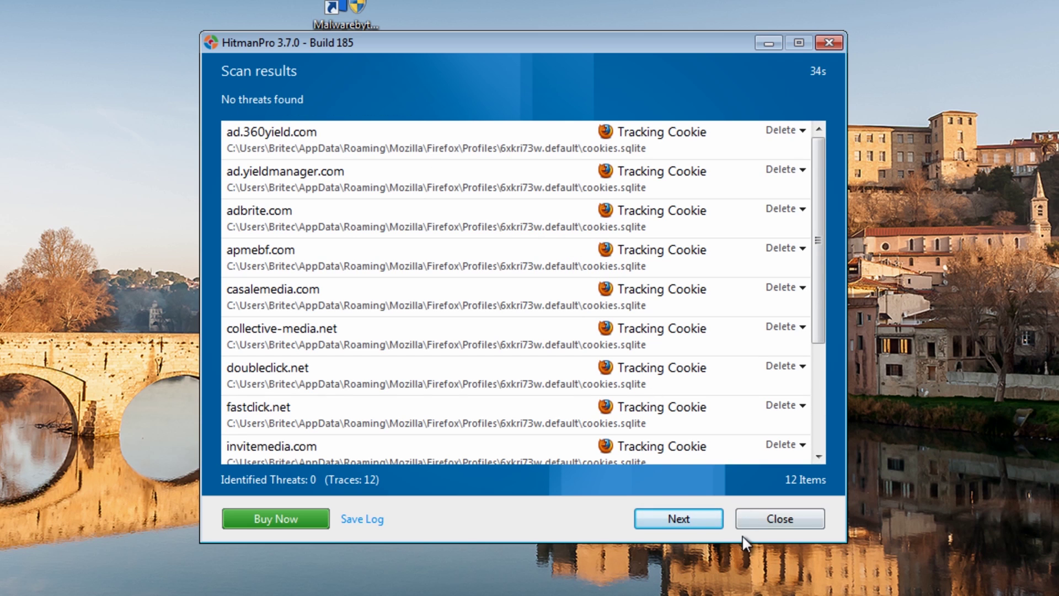
click(773, 520)
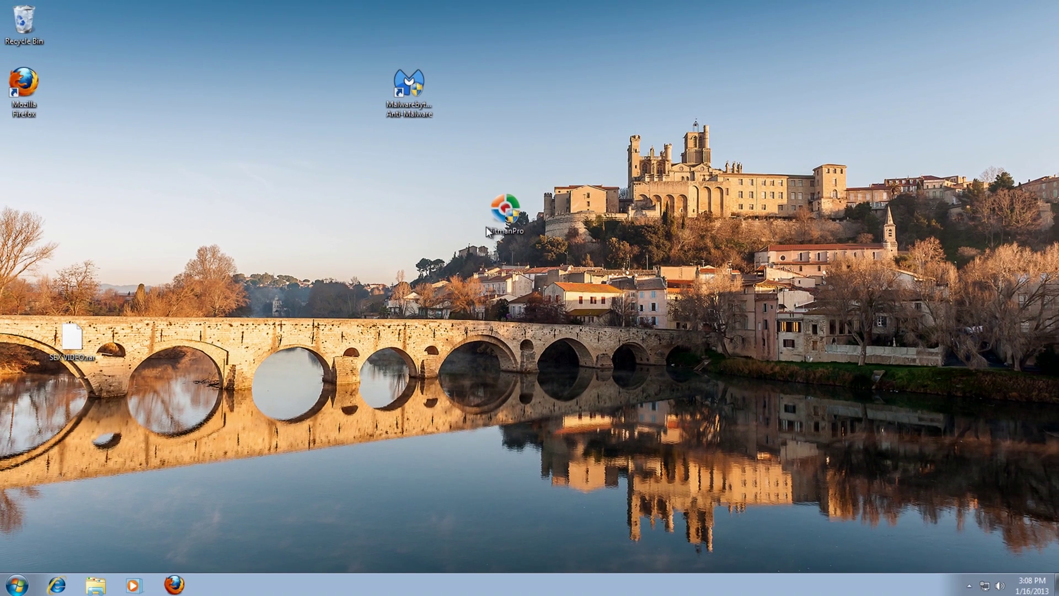
drag(487, 231, 474, 111)
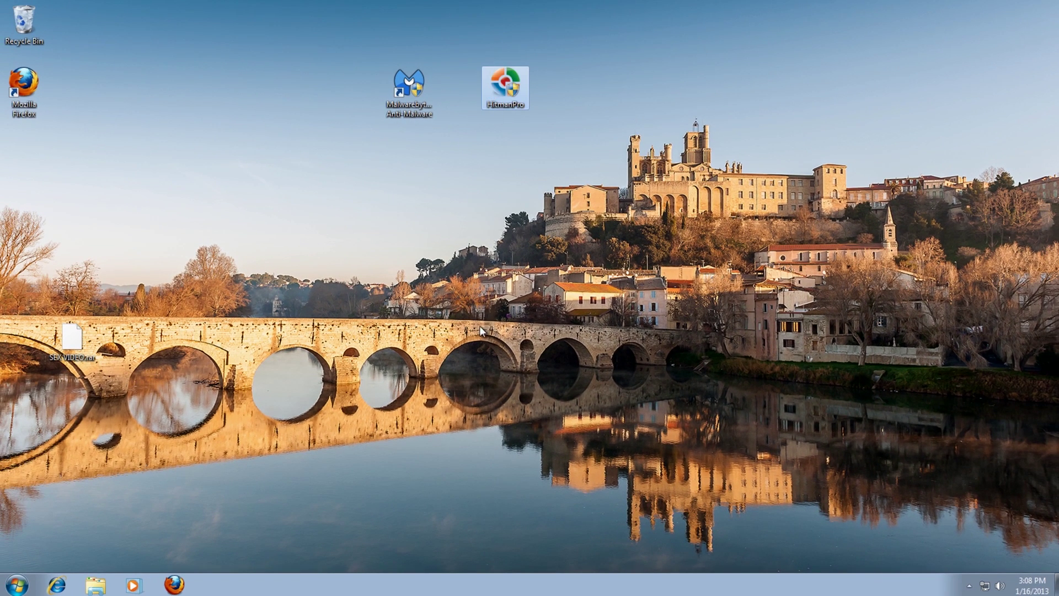